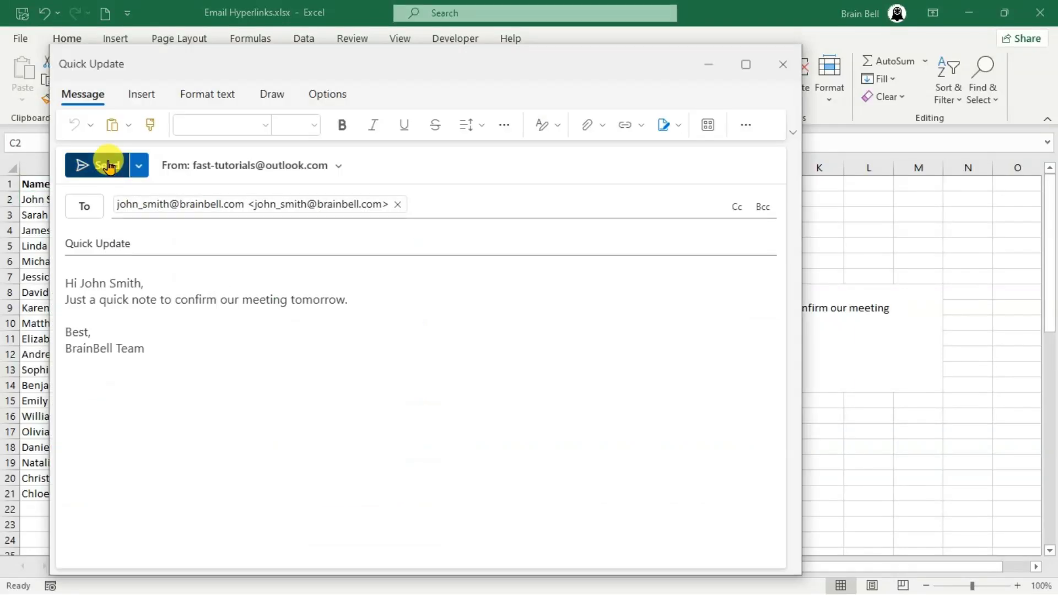
- Send the Quick Update drafts opened from the links in C2, C5, C14, C19 and C21
click(105, 164)
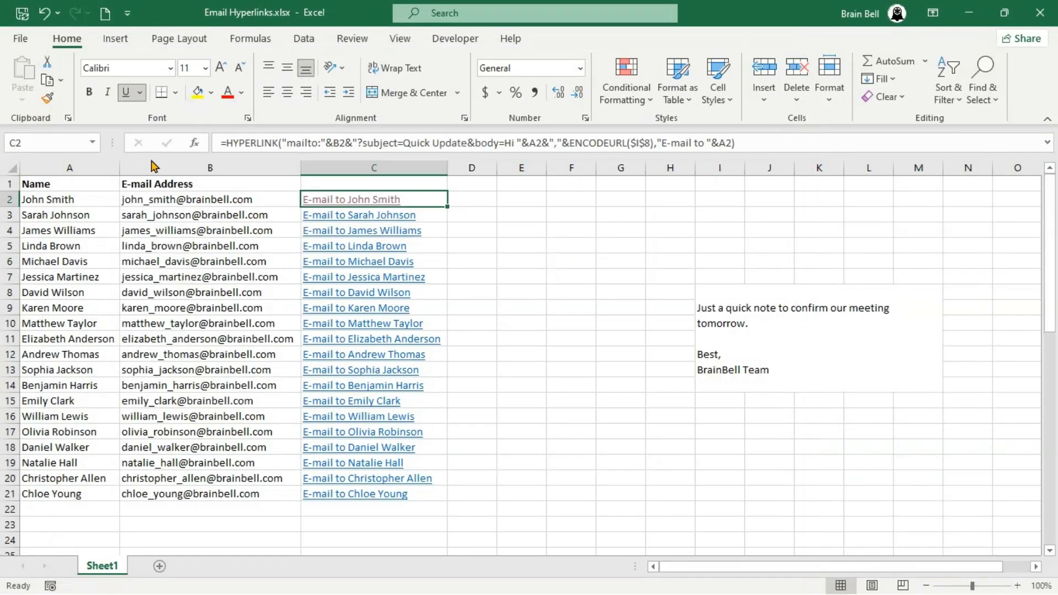
click(333, 246)
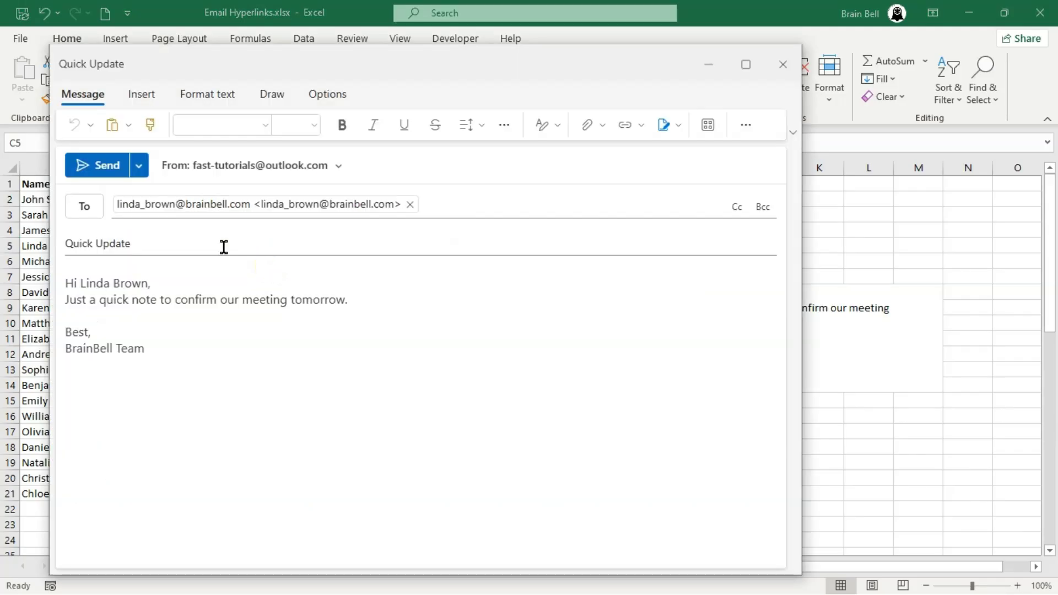
click(101, 165)
click(362, 385)
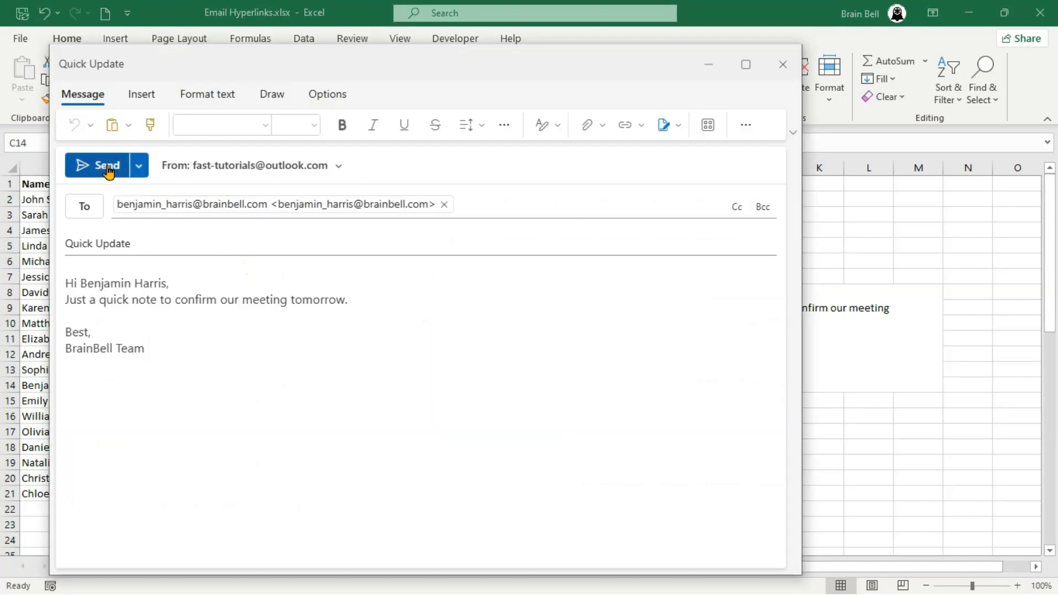
click(105, 168)
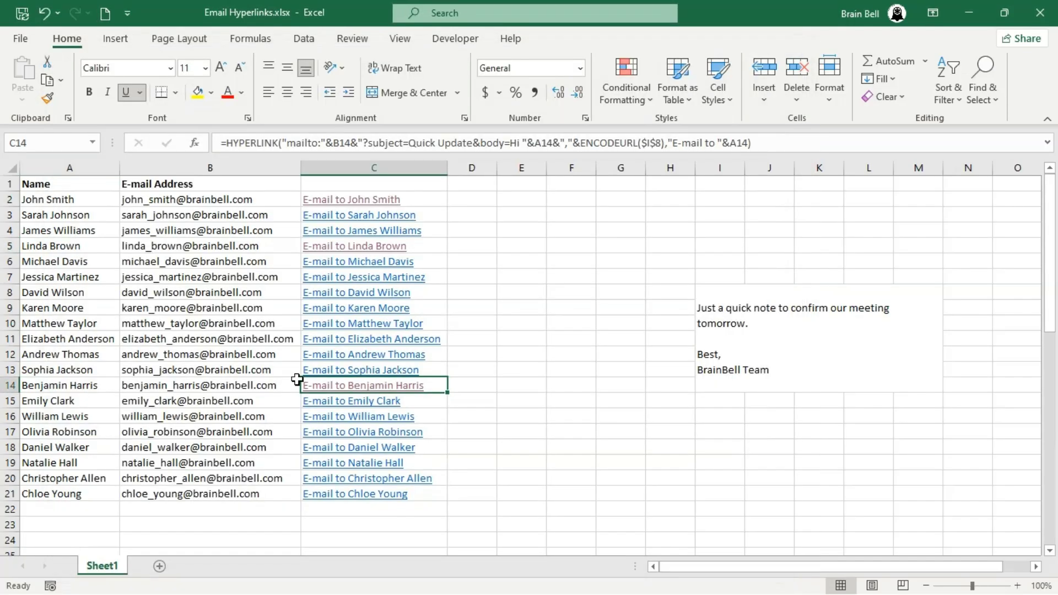
click(338, 464)
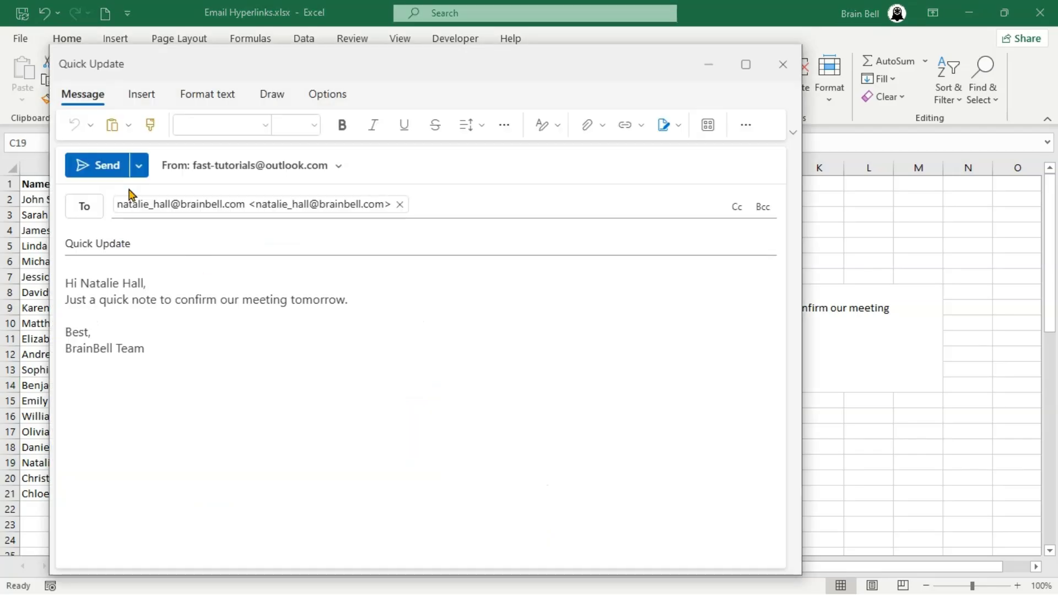
click(102, 165)
click(364, 495)
click(103, 166)
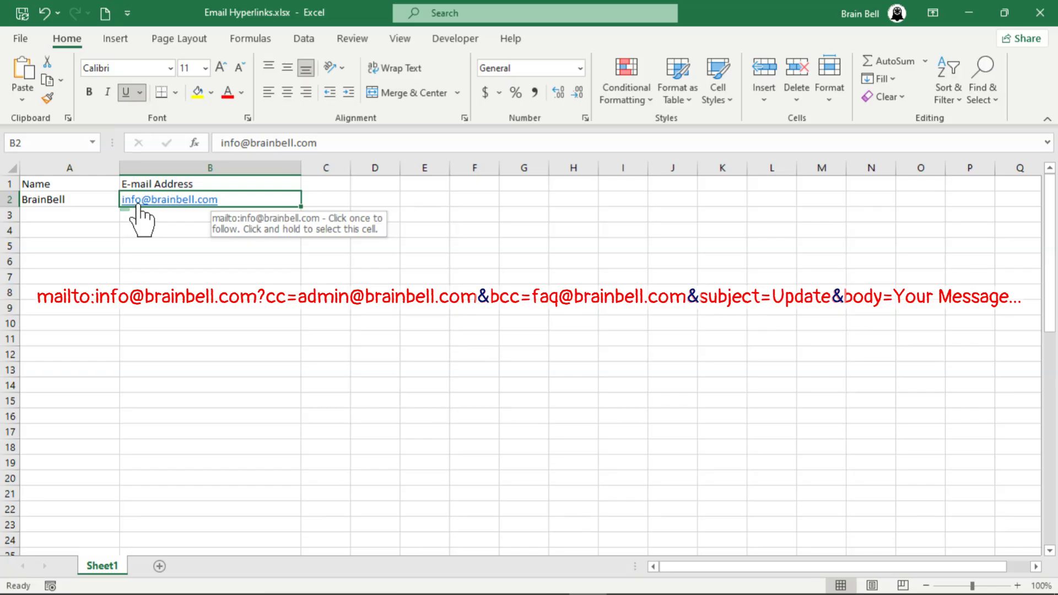
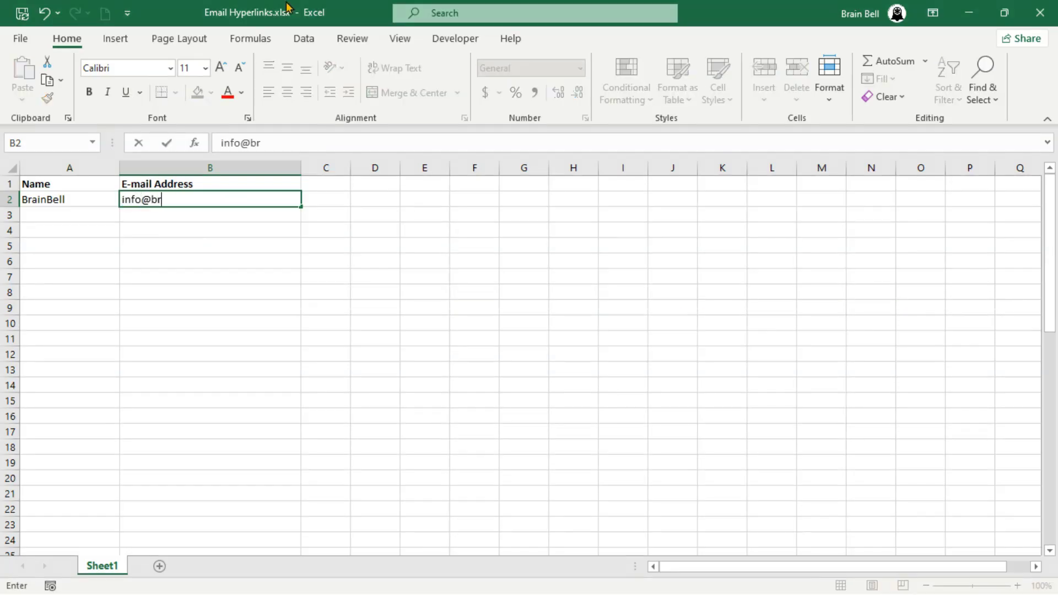
- Re-enter the e-mail address in B2, test its link in a blank draft, then close that draft
key(Return)
mouse_move(178, 207)
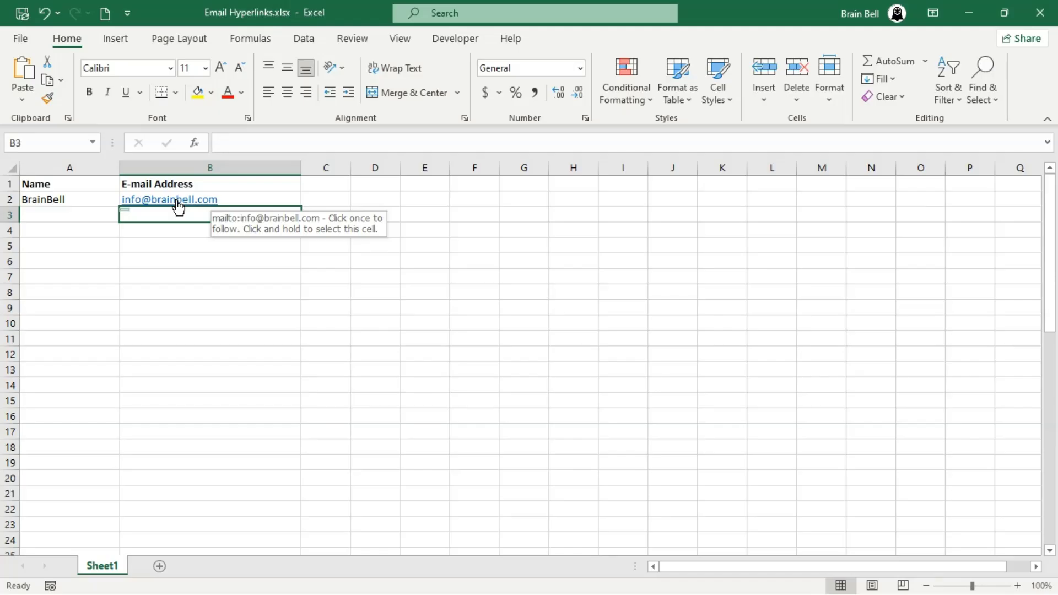
click(178, 207)
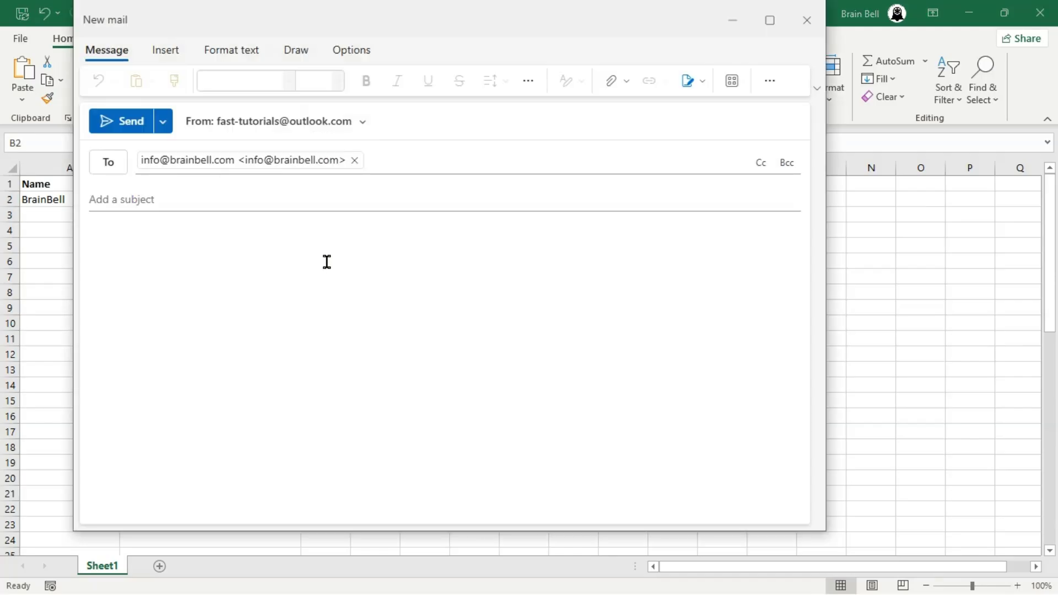
click(207, 198)
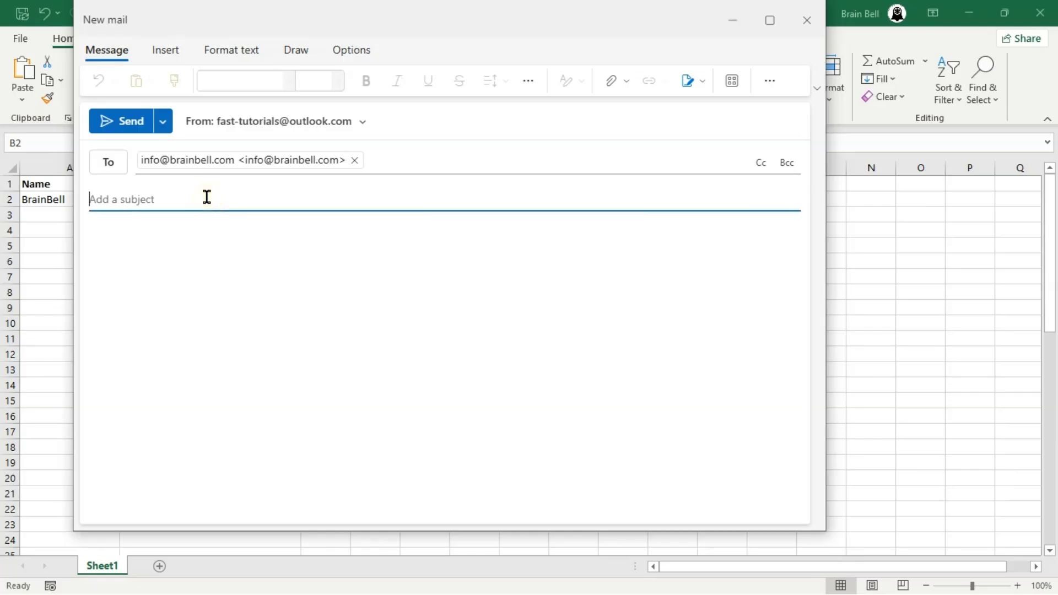
click(207, 268)
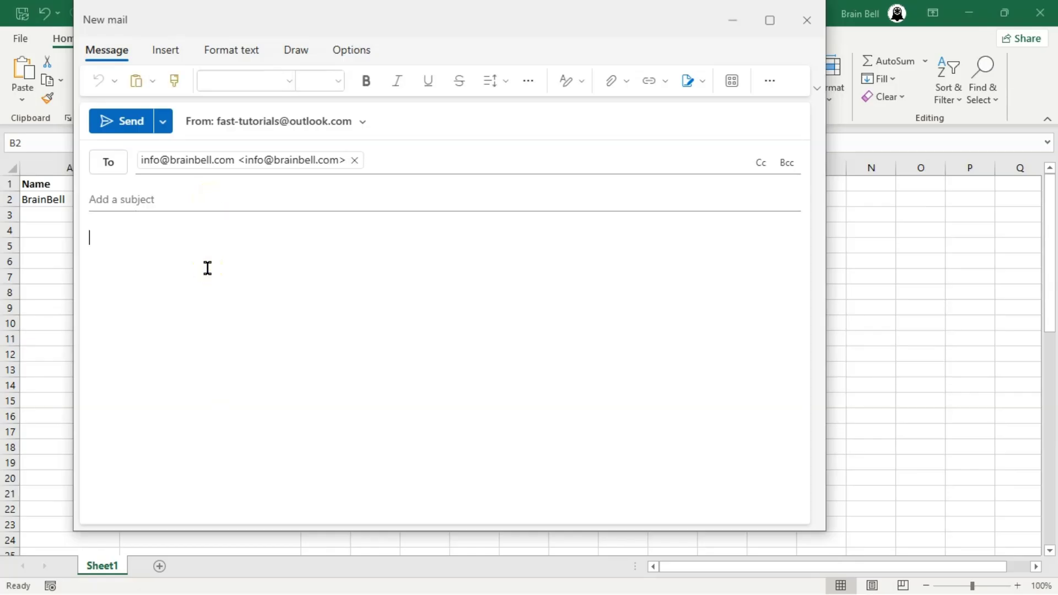
click(806, 21)
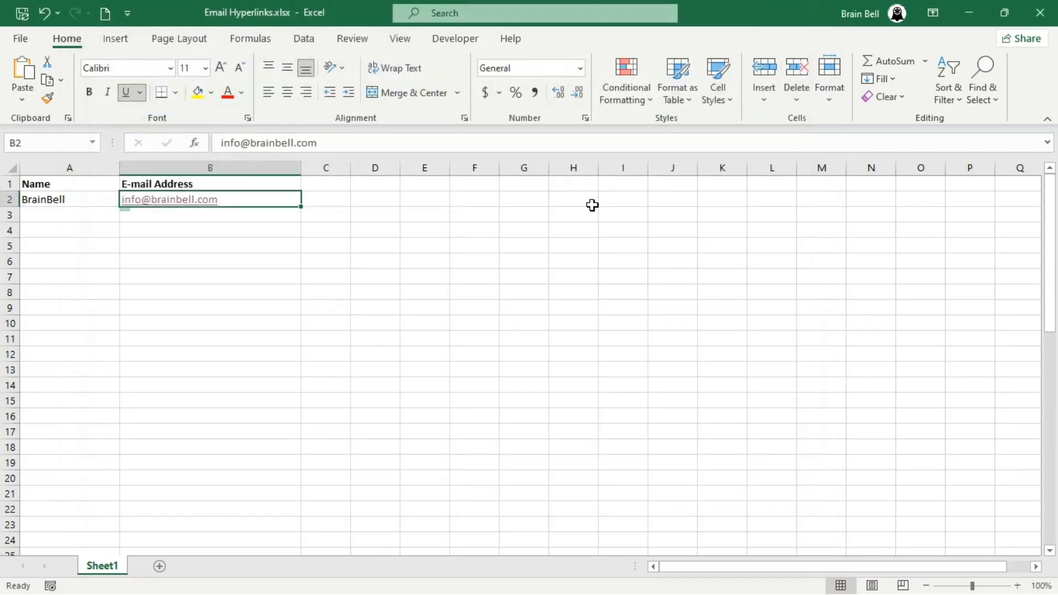
- Enter a mailto link in B2 with Cc, Bcc, subject Quick Update and the pasted meeting-note body
text(mailto)
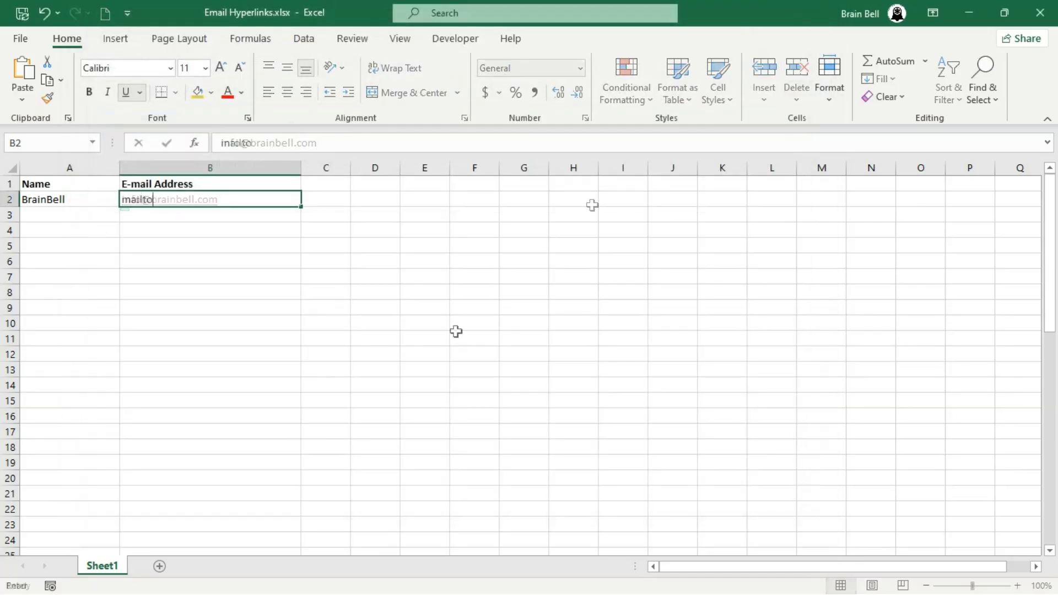
text(Just a quick note to confirm our meeting tomorrow.)
key(Return)
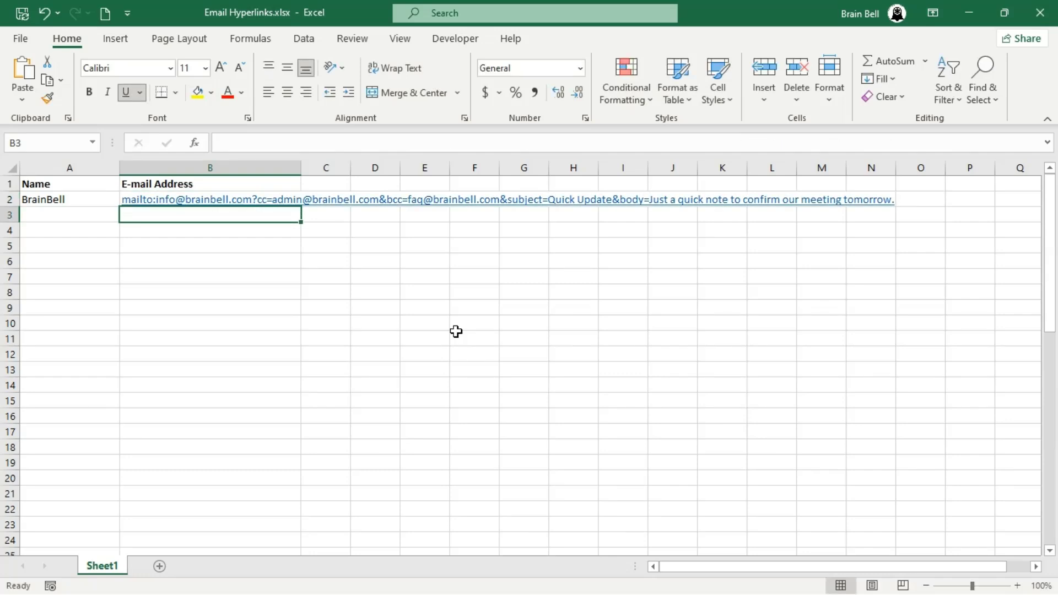
- Open the B2 link to check the prefilled draft, then close it
click(212, 204)
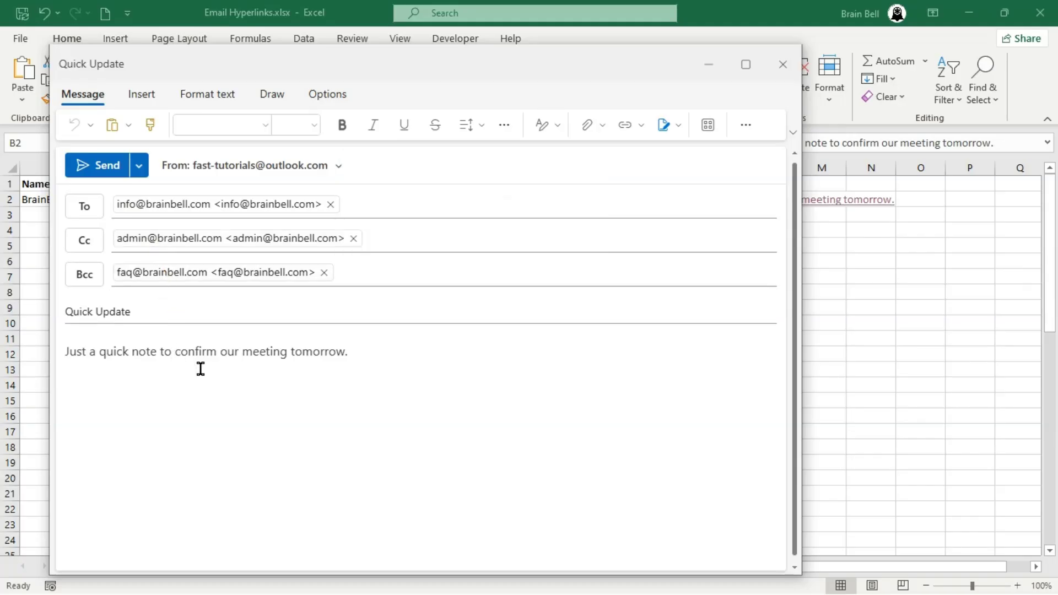
click(270, 353)
click(783, 64)
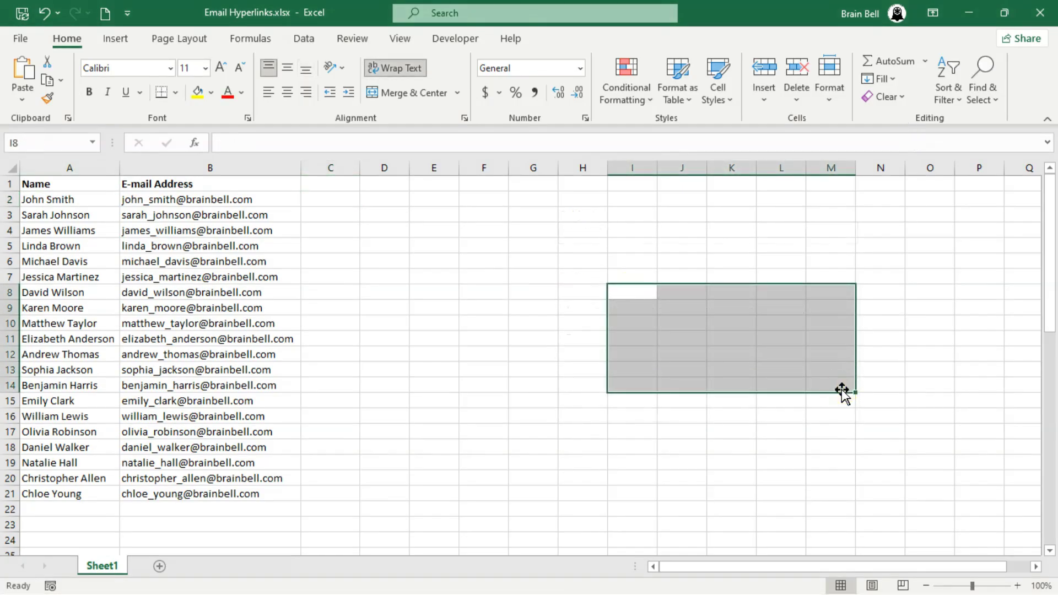
- Merge I8:M14, align it top-left, and enter the meeting note signed 'Best, BrainBell Team'
click(441, 94)
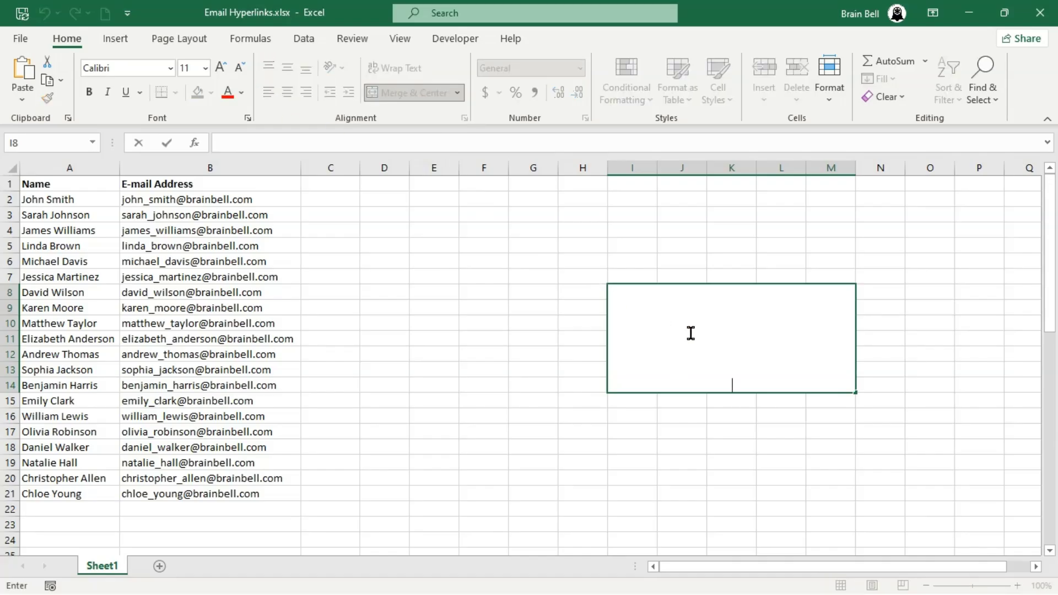
click(272, 93)
double_click(686, 347)
key(alt+Return)
text(Just a quick note to confirm our meeting tomorrow.)
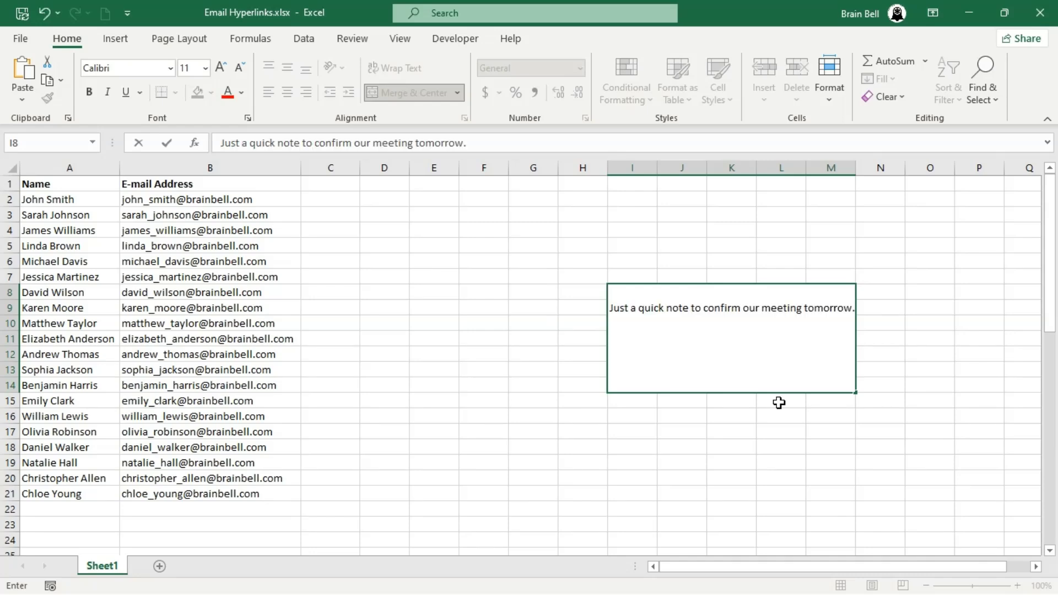
key(alt+Return)
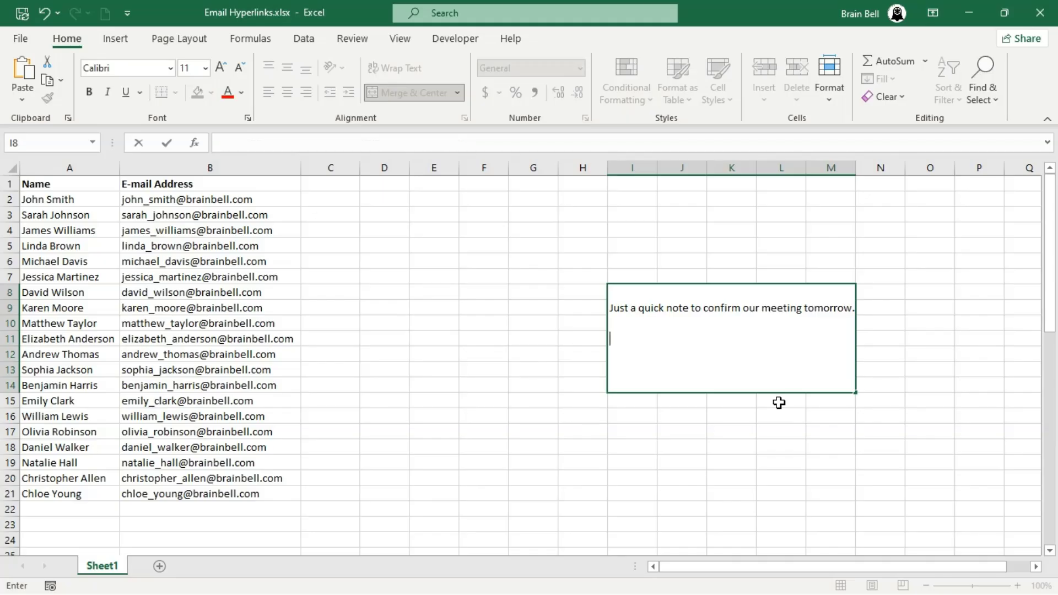
text(Best,)
key(alt+Return)
text(BrainBell Team)
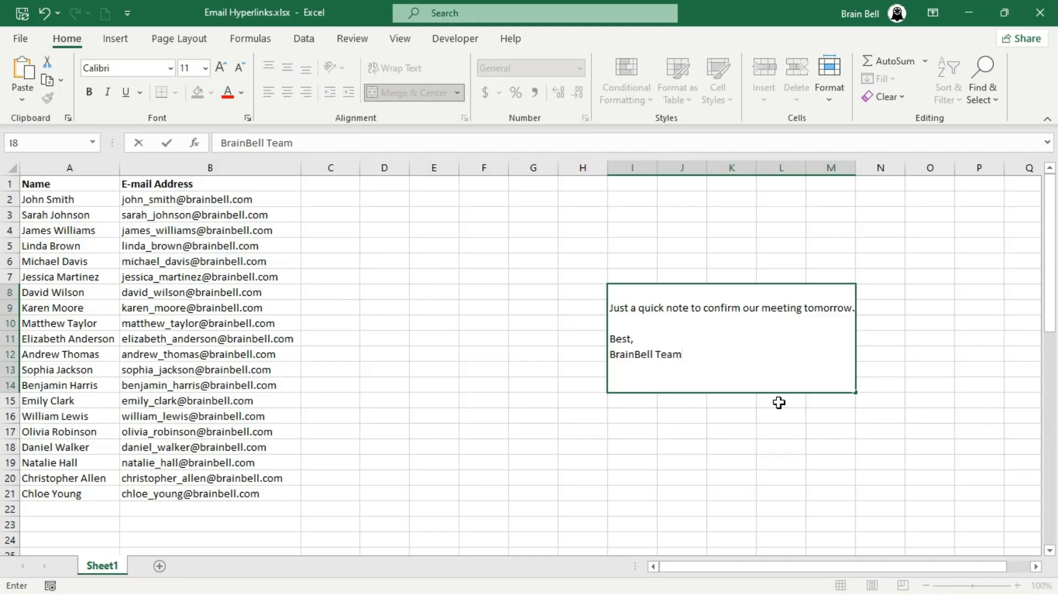
key(Return)
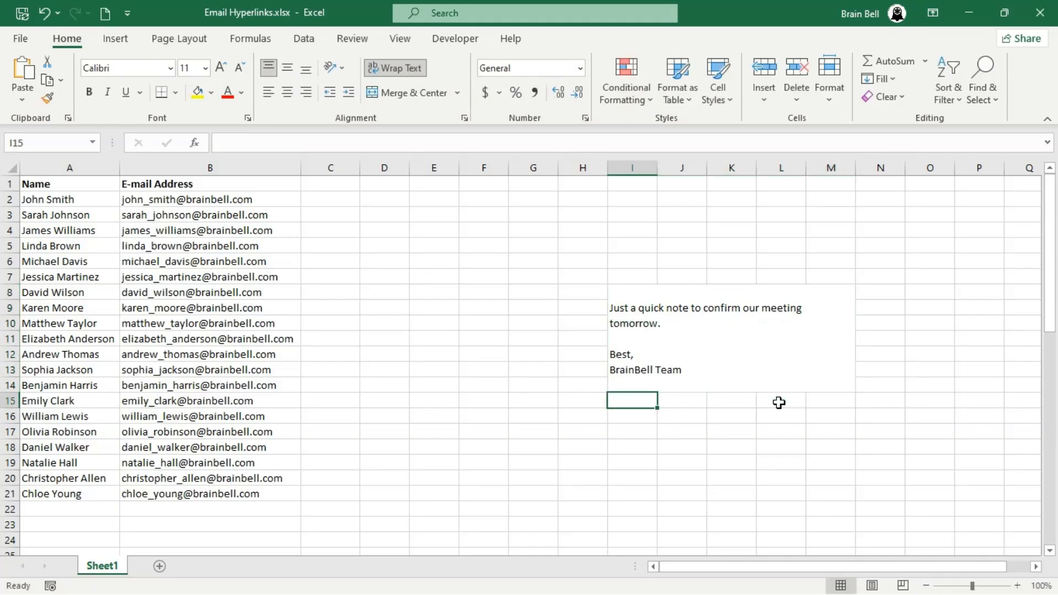
- Build C2's HYPERLINK formula with the B2 address, Quick Update subject and 'Hi' plus A2 greeting
click(331, 199)
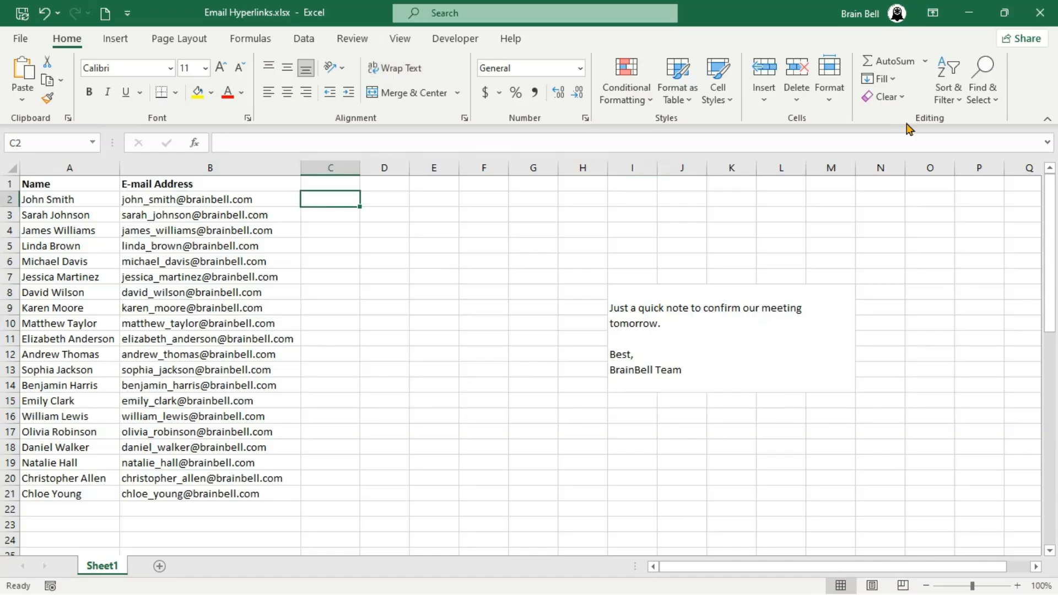
text(=)
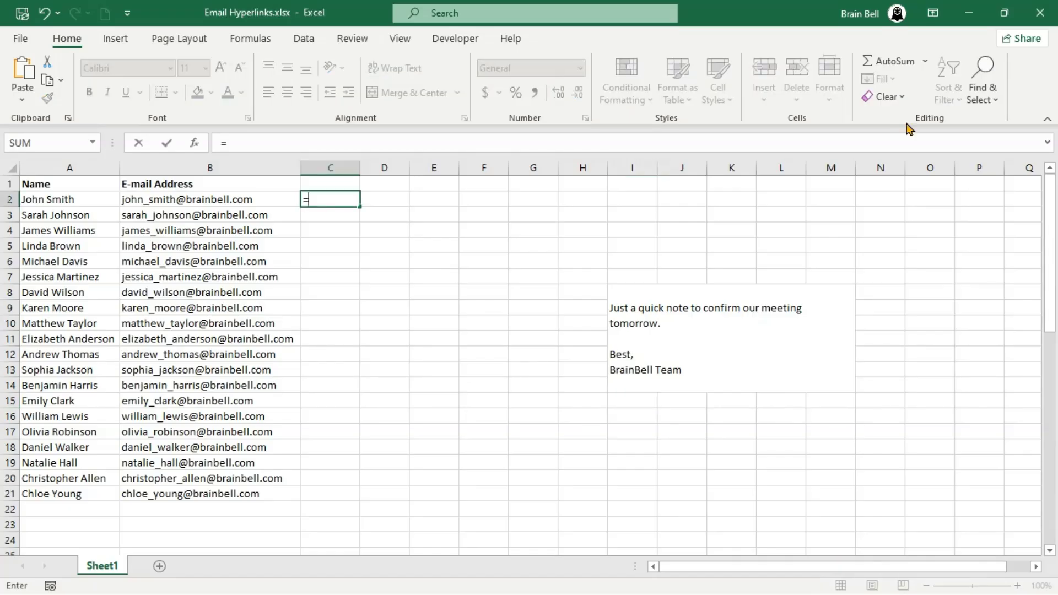
text(hyper)
key(Tab)
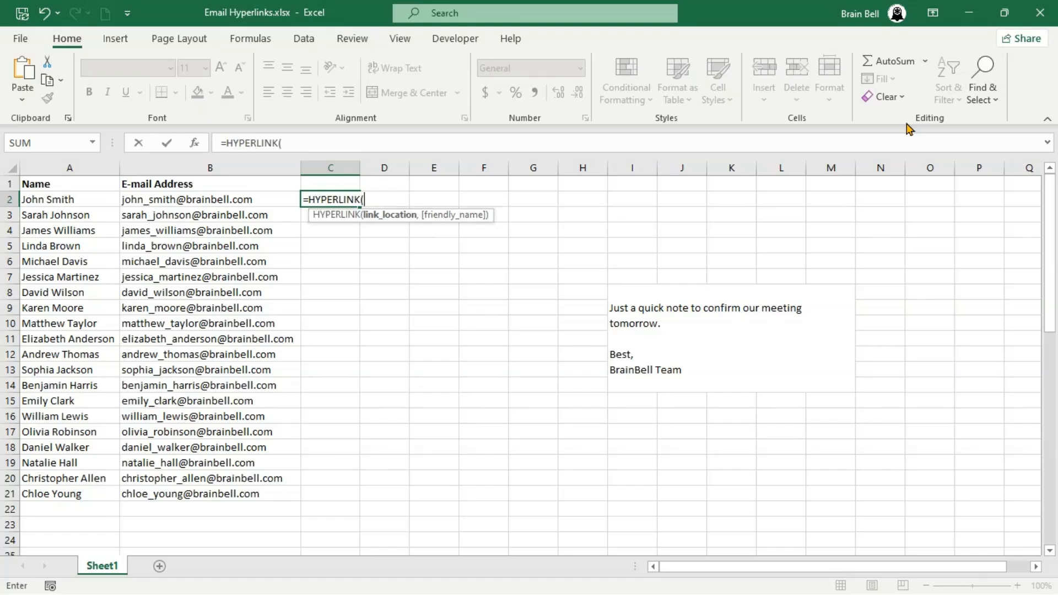
text("mailto:"&)
key(Left)
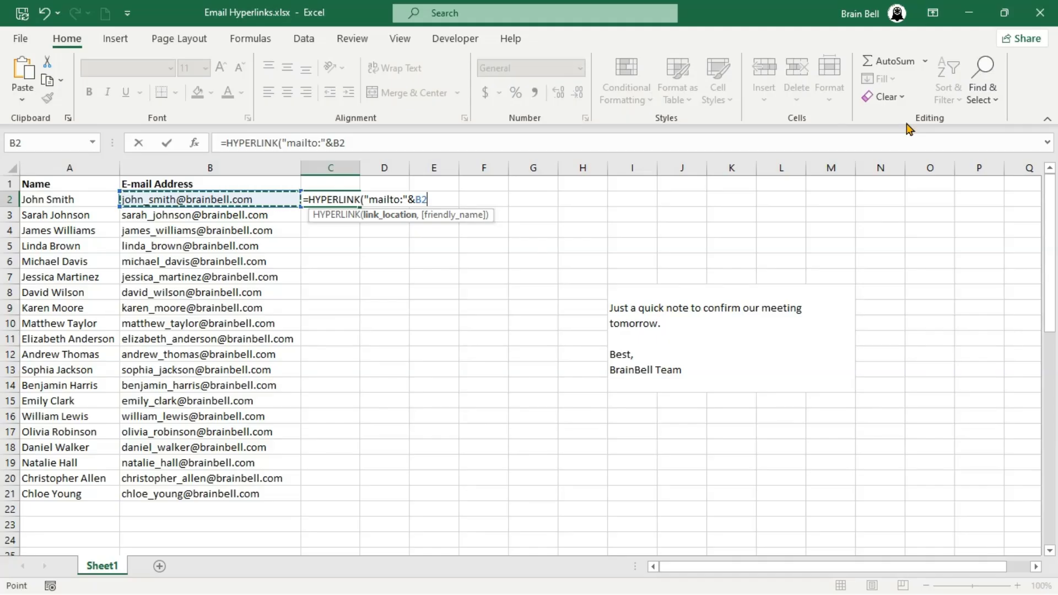
text(&"?subject )
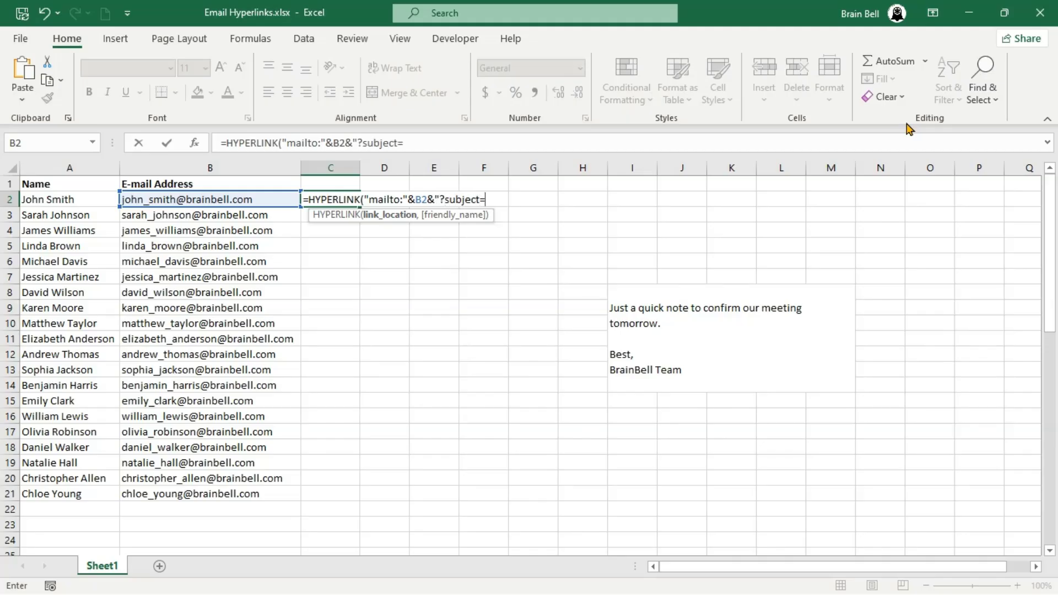
text(Quick Update)
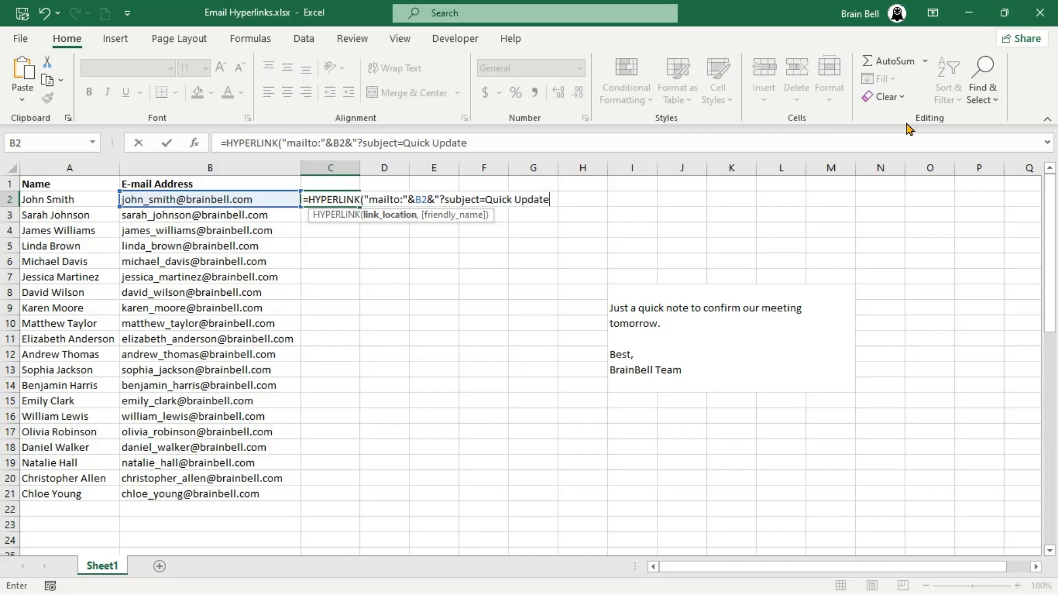
text(&body=Hi)
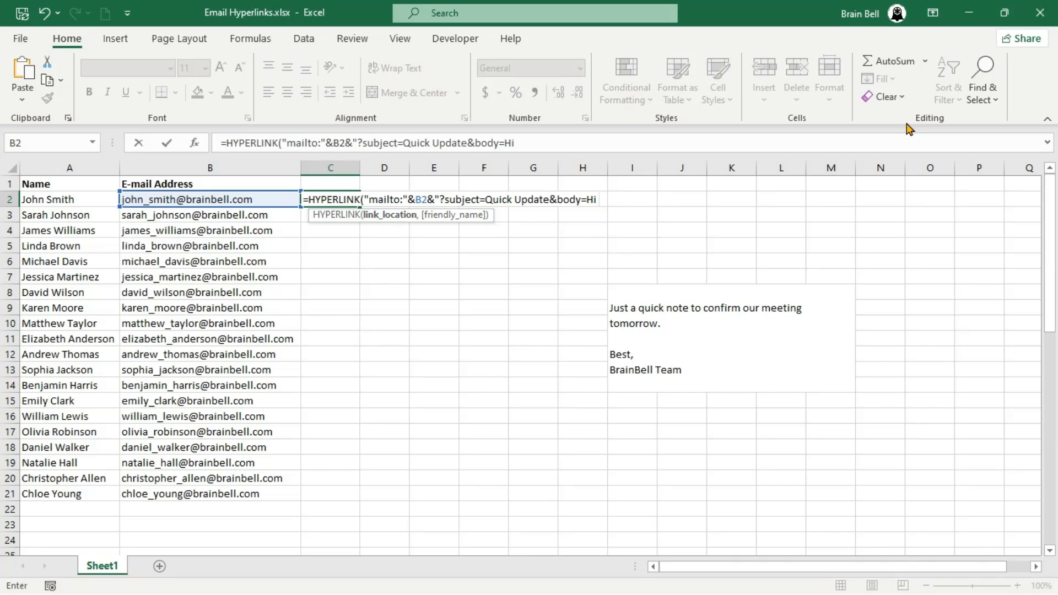
text("&)
key(Left)
key(Left)
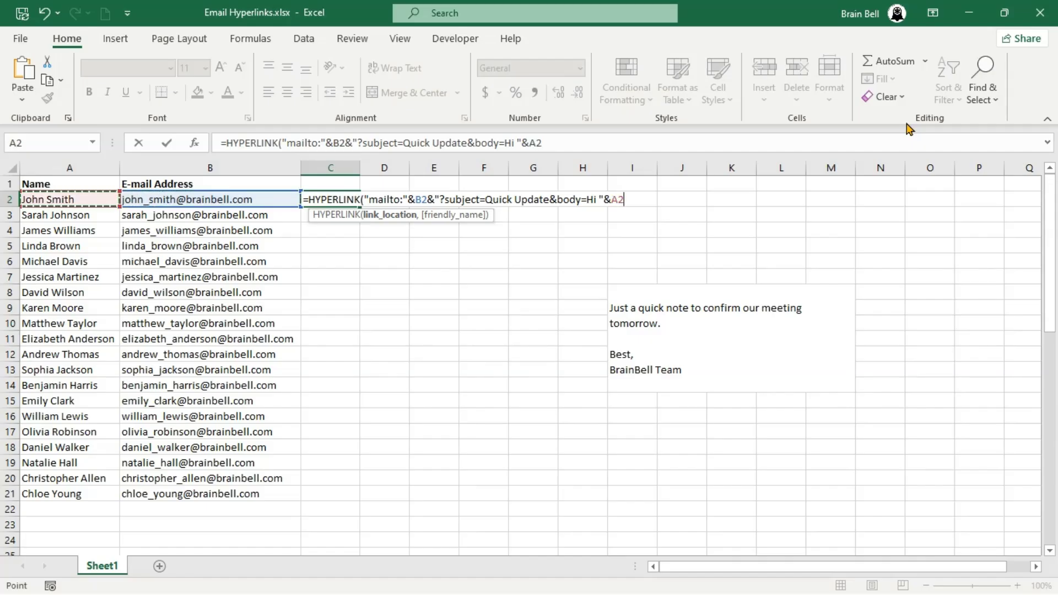
text(&)
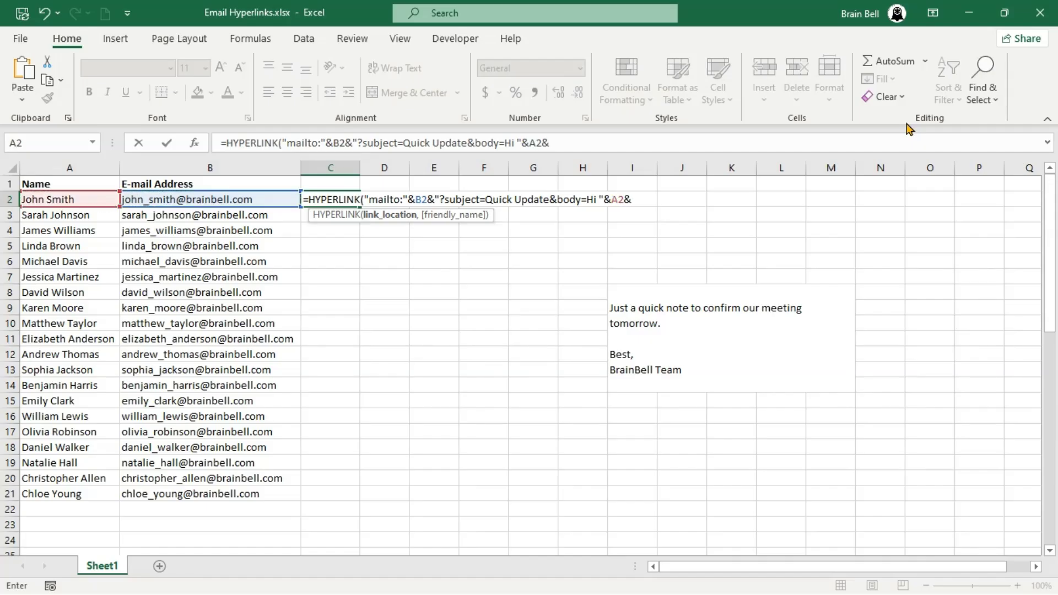
text(",)
text("&)
key(Down)
key(Down)
key(Down)
key(Down)
key(Down)
key(Down)
key(Right)
key(Right)
key(Right)
key(Right)
key(Right)
key(Right)
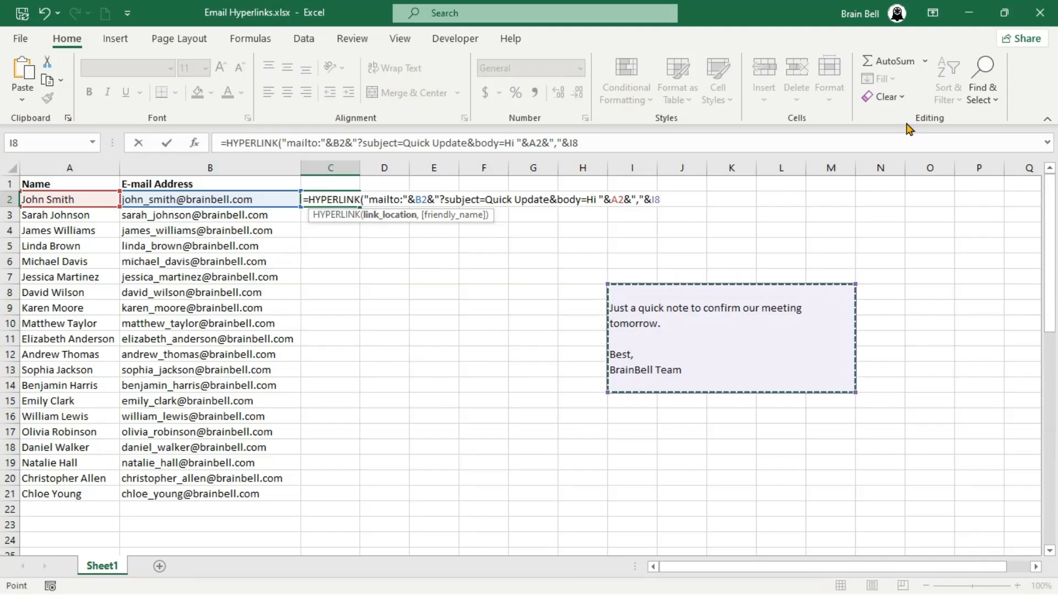
- Make the note reference absolute as $I$8, commit the formula, and return to C2
click(652, 199)
text($I)
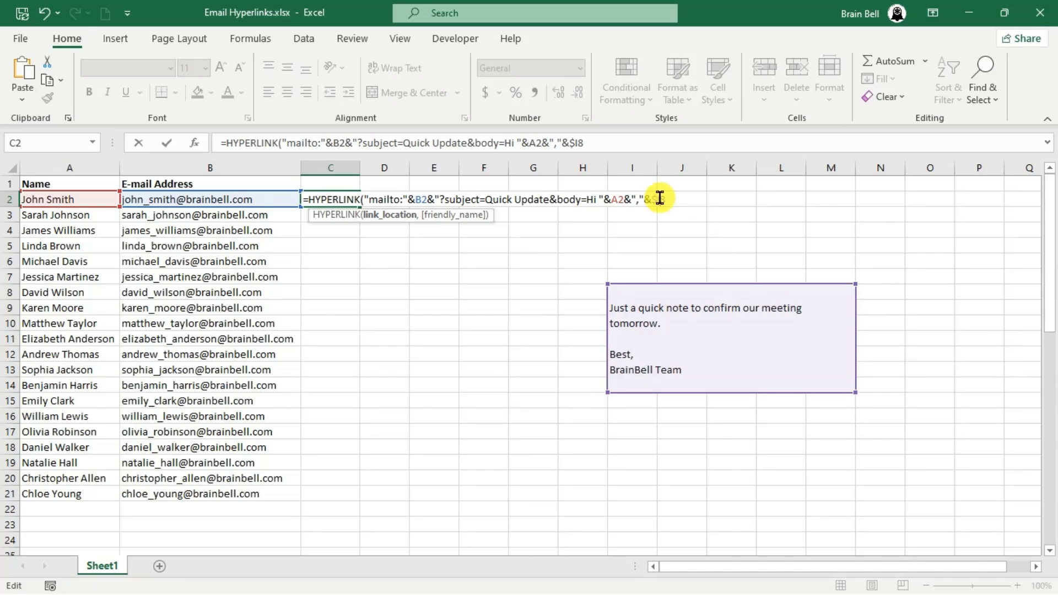
text($)
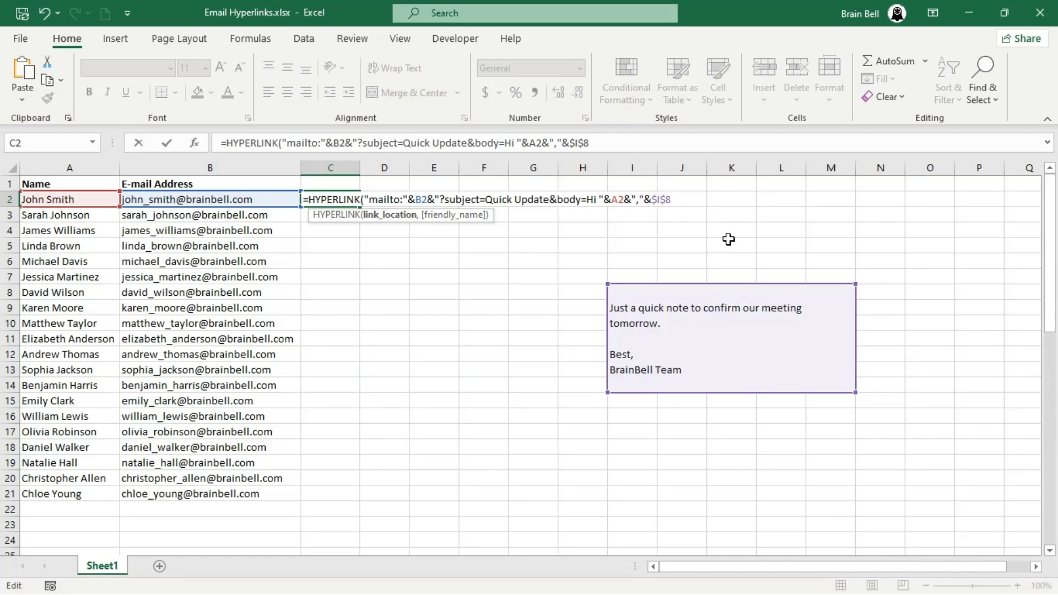
key(Return)
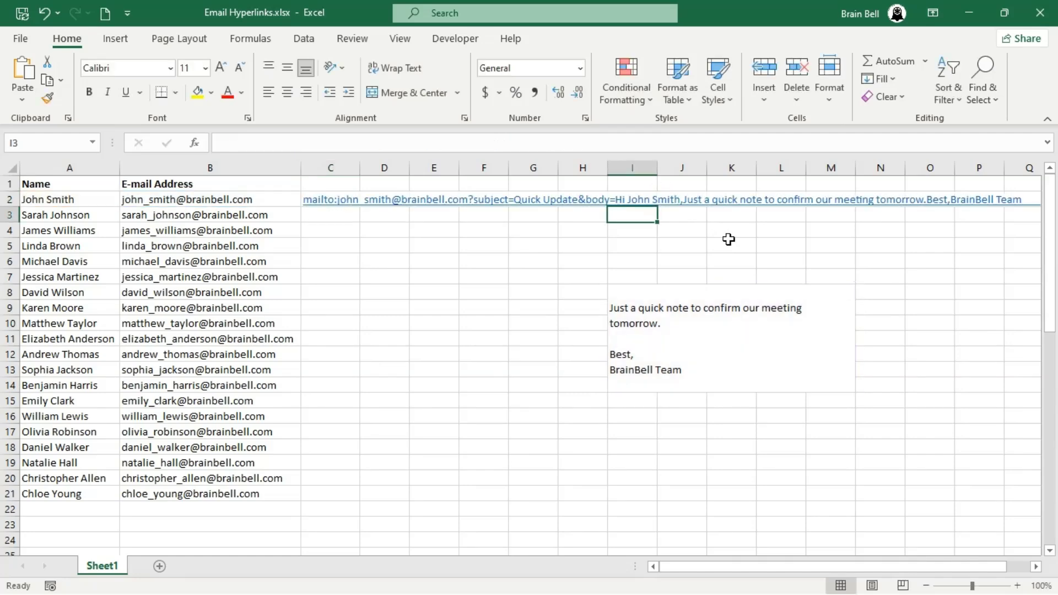
key(Up)
key(Left)
key(Left)
key(Left)
key(Left)
key(Left)
key(Left)
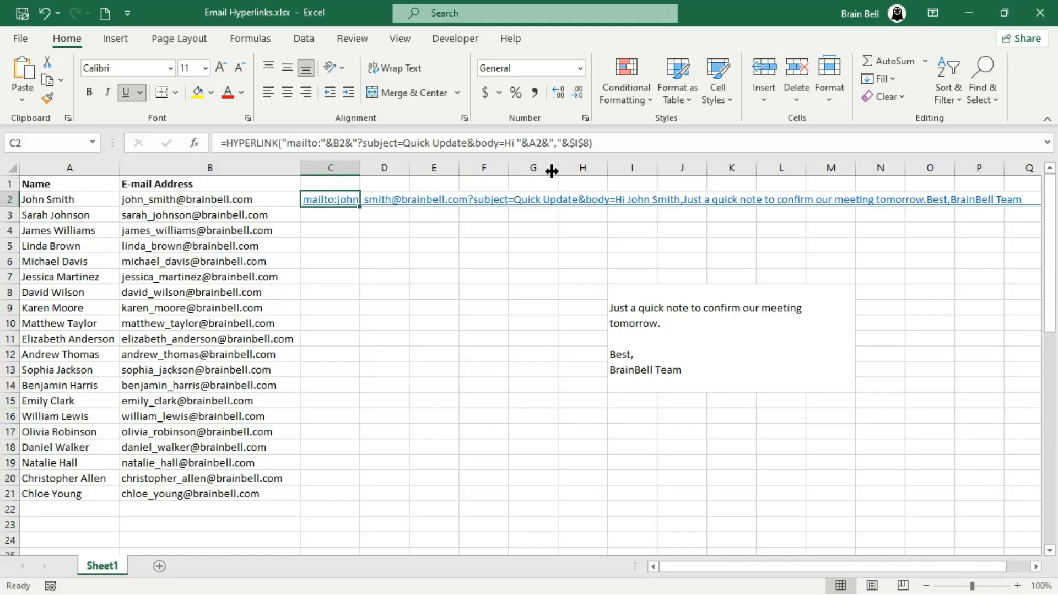
- Add "Send E-mail" as the display-text argument of C2's HYPERLINK formula
click(581, 143)
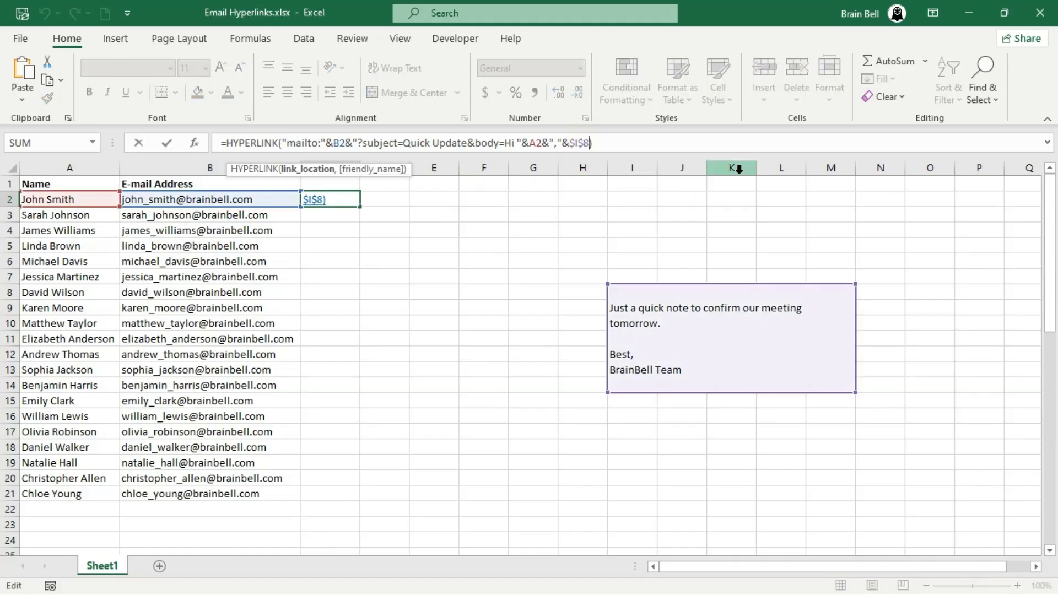
text(,")
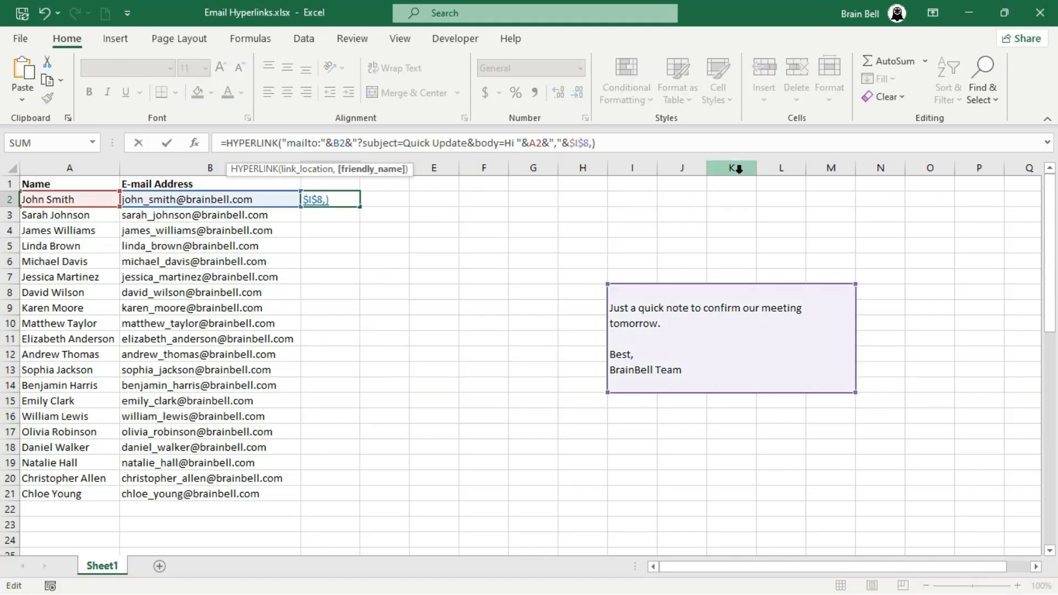
text(Send E-mail")
key(ctrl+Return)
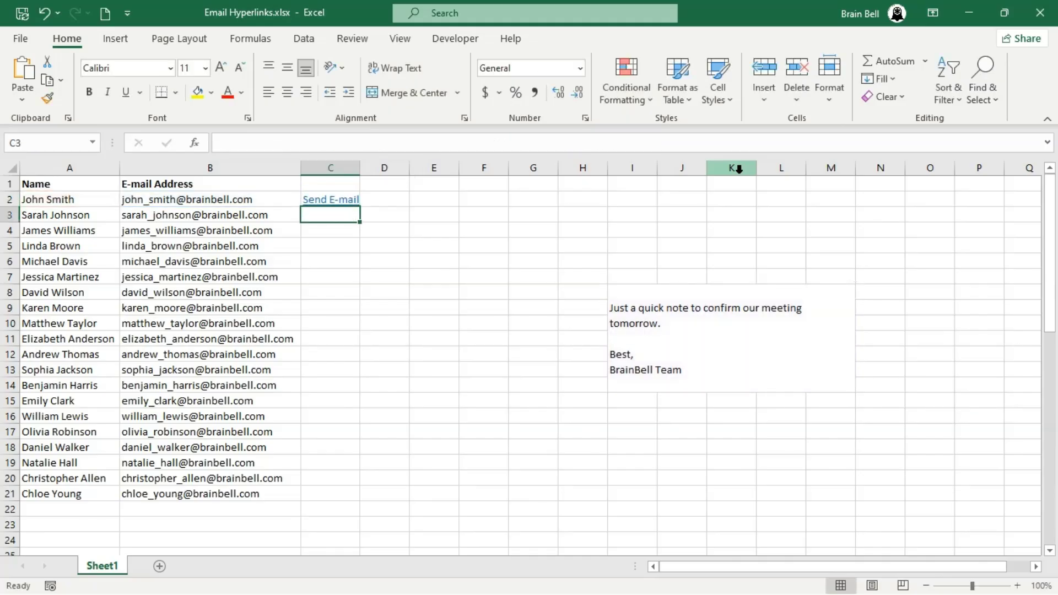
click(333, 205)
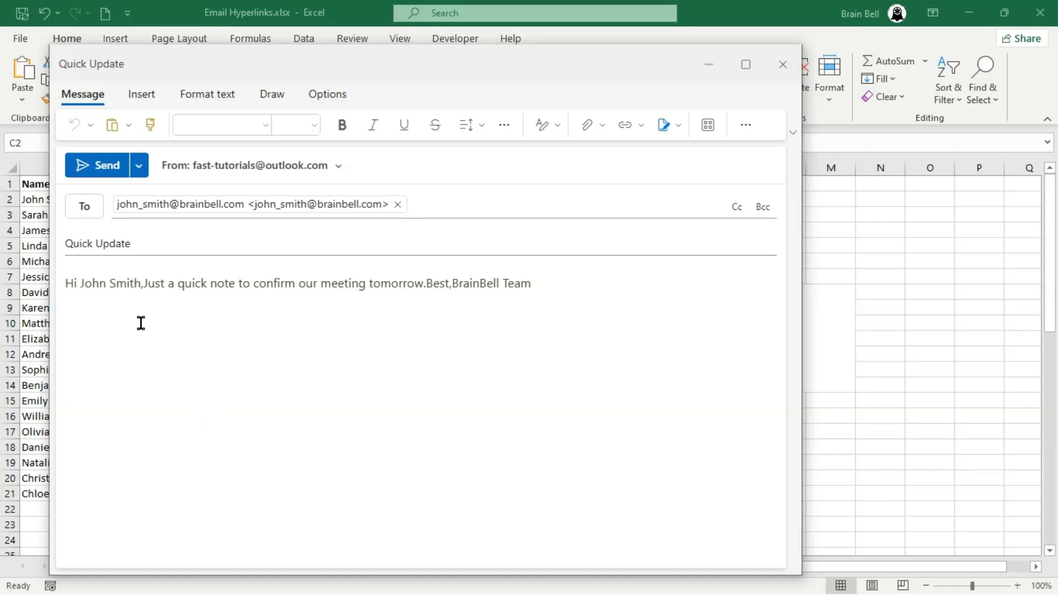
click(100, 277)
drag(100, 277, 303, 299)
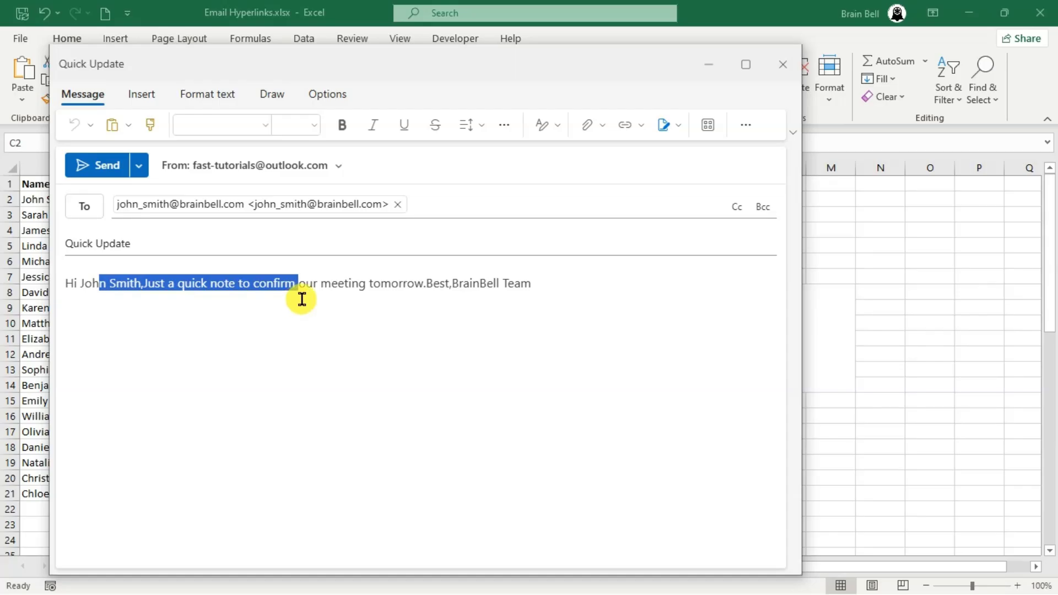
right_click(349, 323)
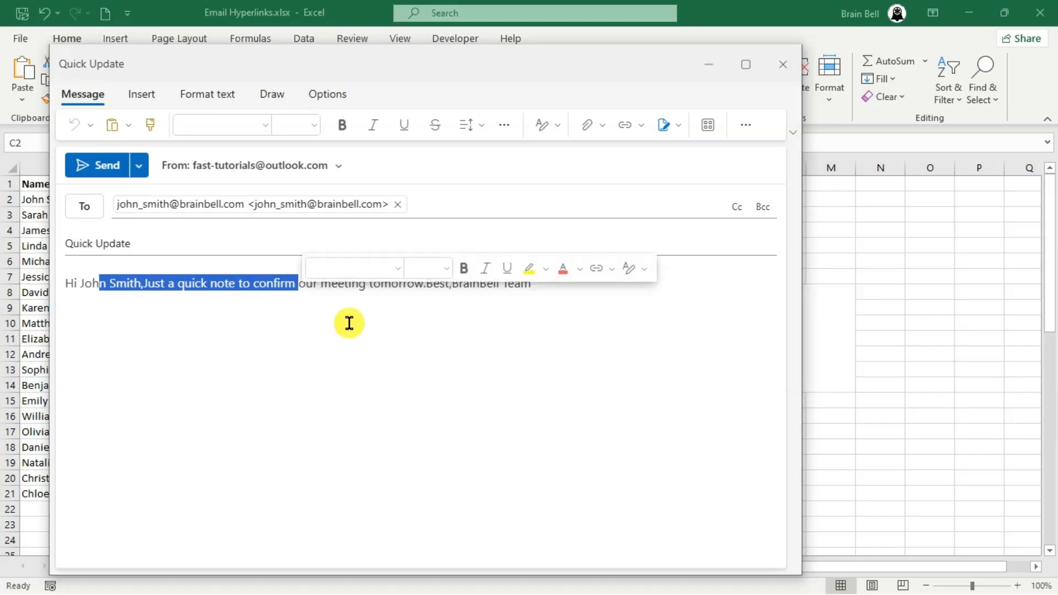
click(349, 323)
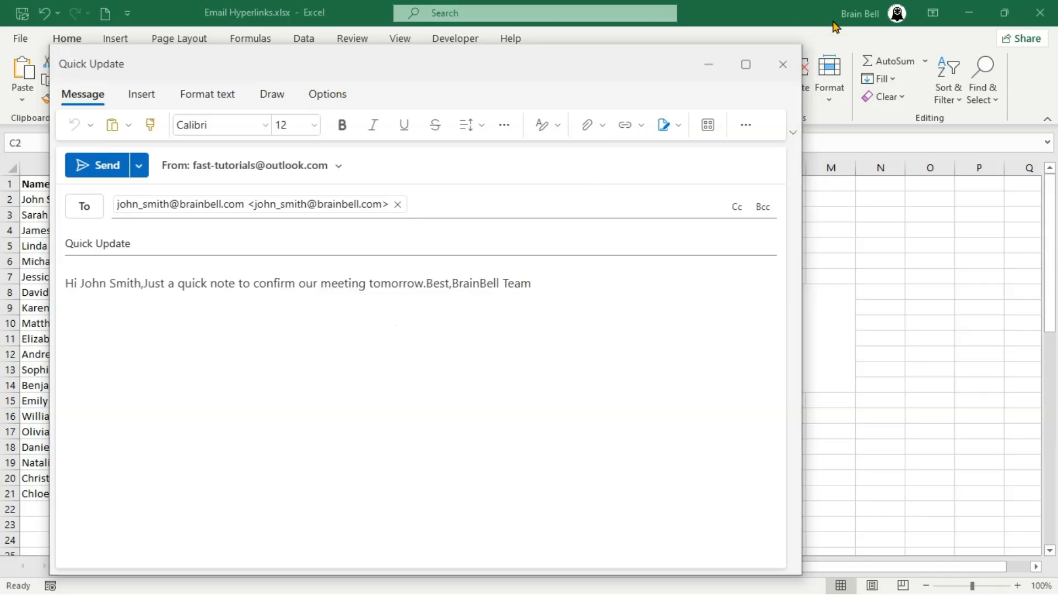
- Close the previous test draft and wrap $I$8 in ENCODEURL within C2's formula
click(780, 65)
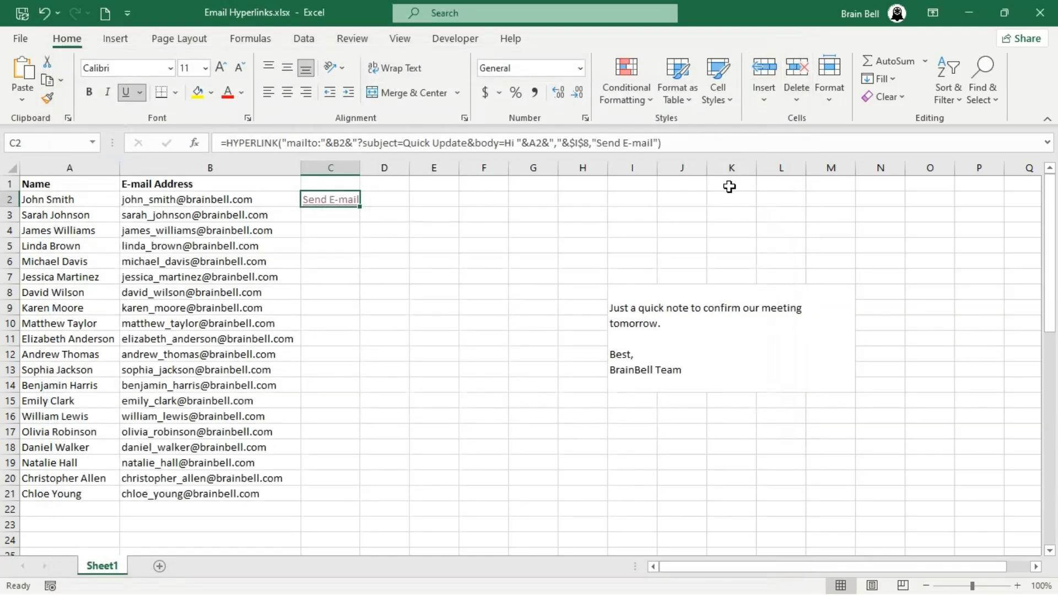
click(456, 143)
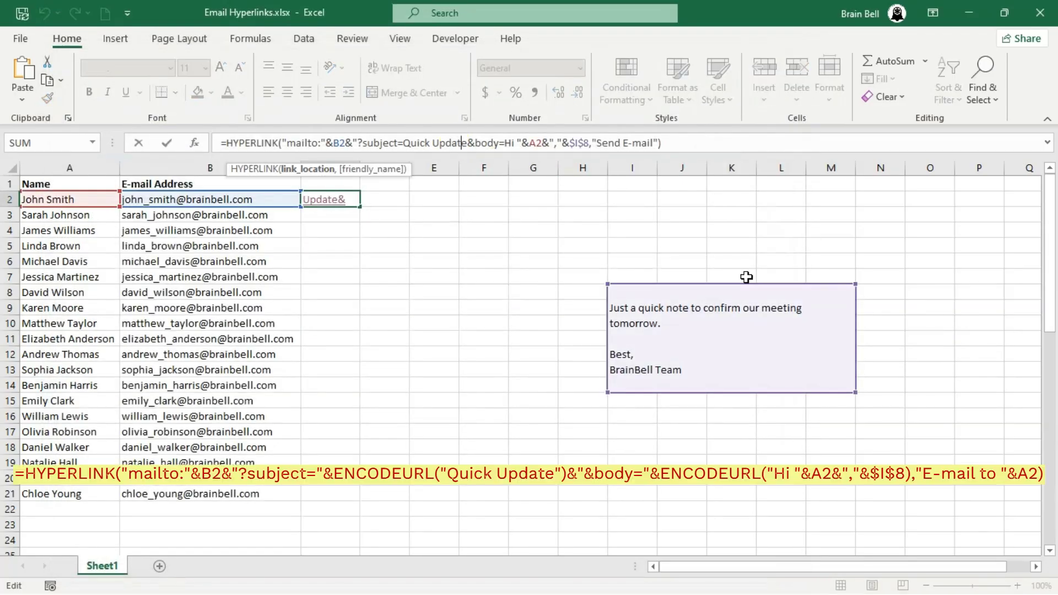
key(Right)
key(Right)
key(Right)
key(Right)
key(Right)
key(Right)
key(Right)
key(Right)
key(Right)
key(Right)
key(Right)
key(Right)
key(Right)
key(Right)
key(Right)
text(en)
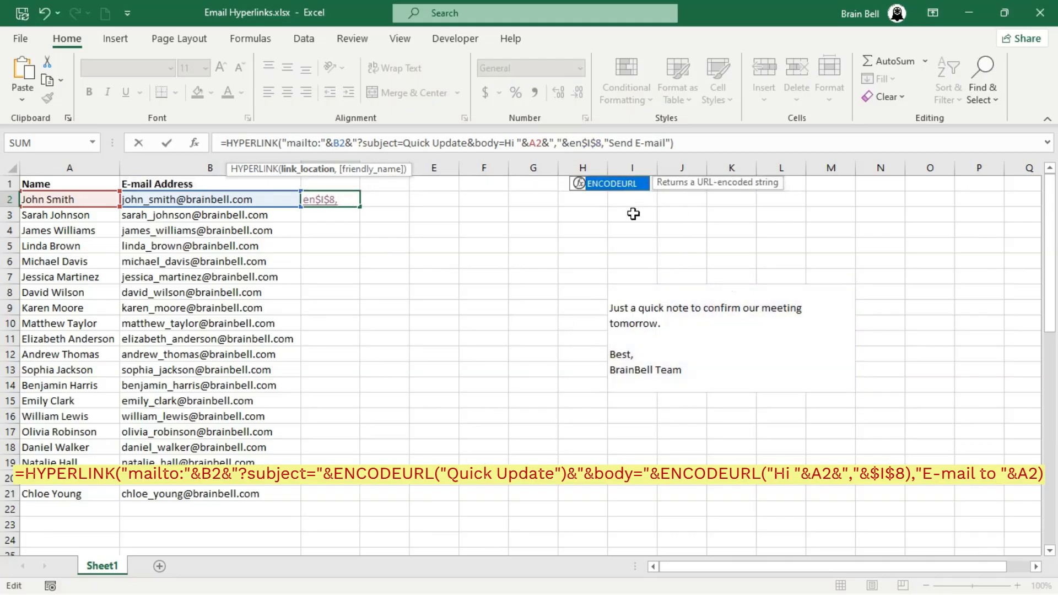
click(621, 187)
click(620, 188)
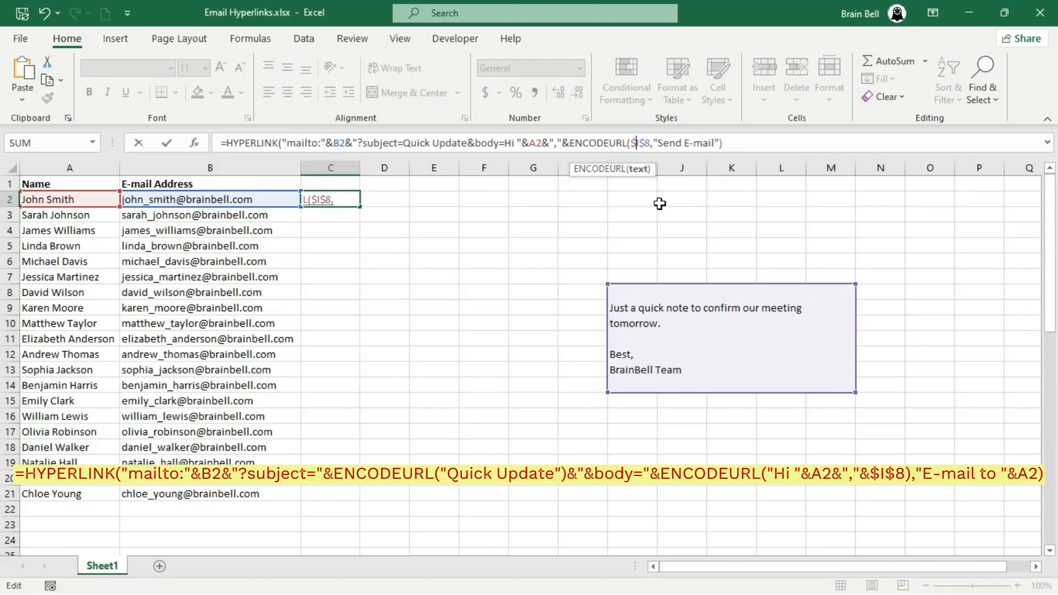
key(Delete)
text(),)
key(Return)
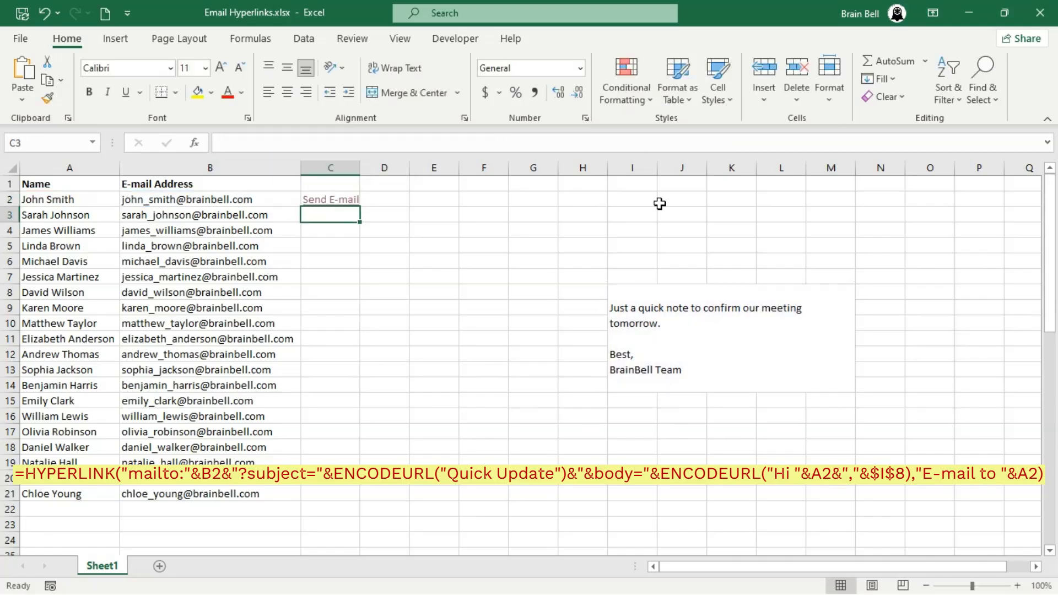
- Open the C2 link to verify the body's line breaks, then close the draft
key(Up)
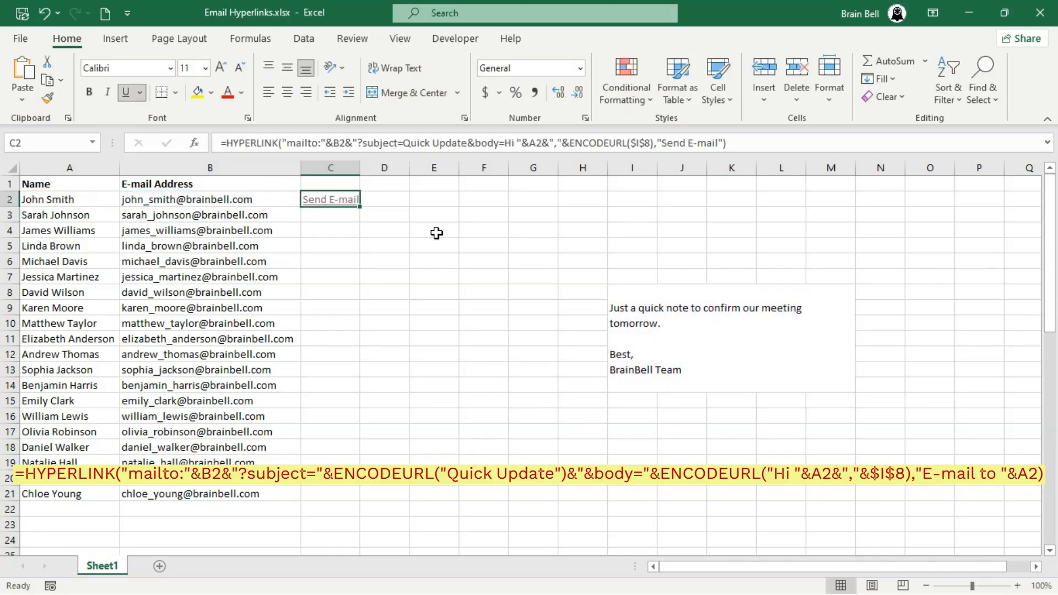
click(335, 207)
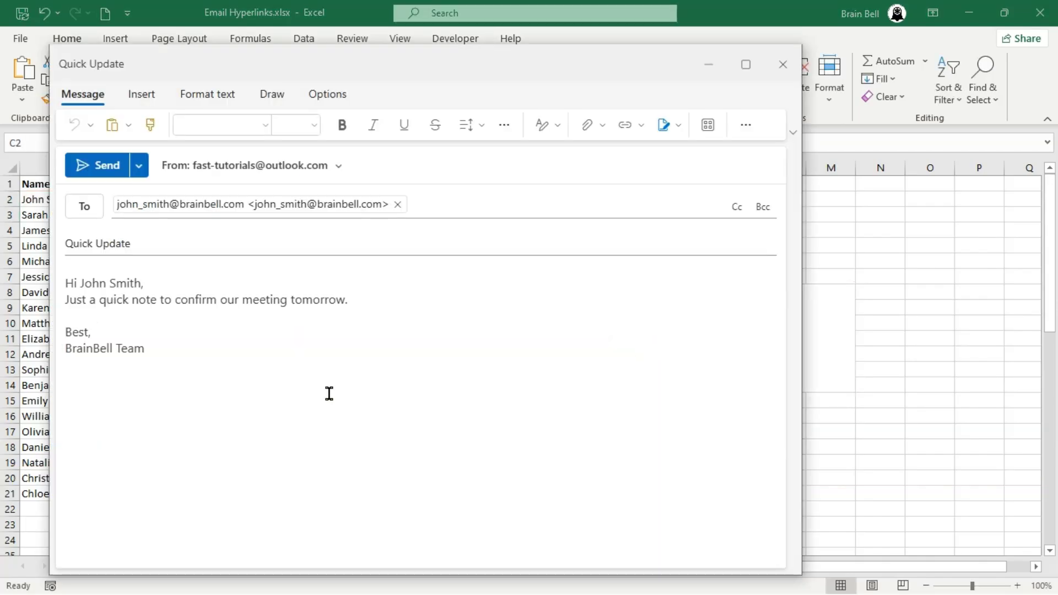
click(193, 324)
click(795, 65)
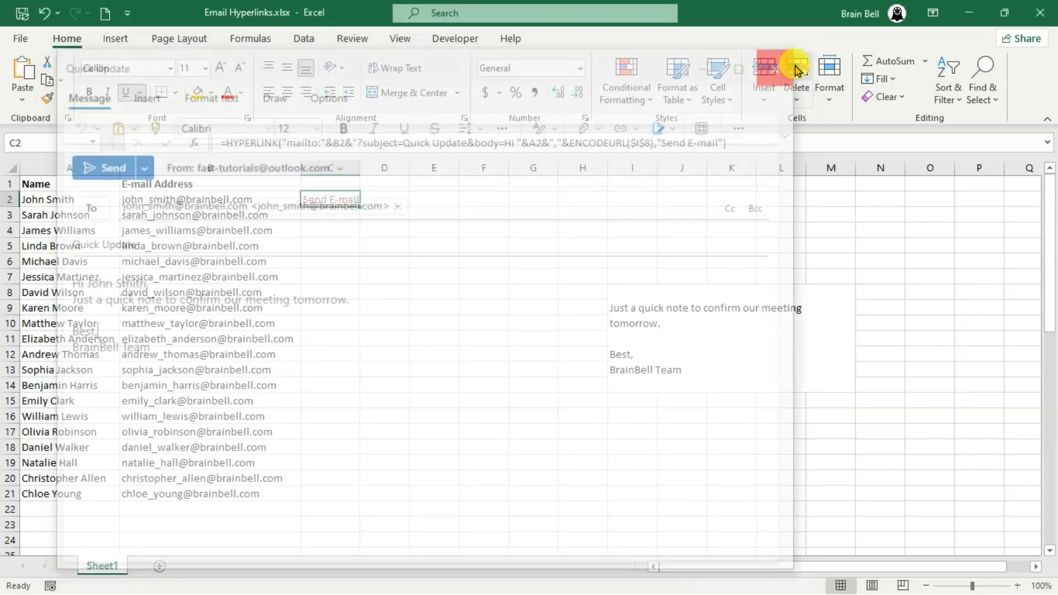
- Fill the Send E-mail formula from C2 down to C21 and autofit column C
double_click(358, 204)
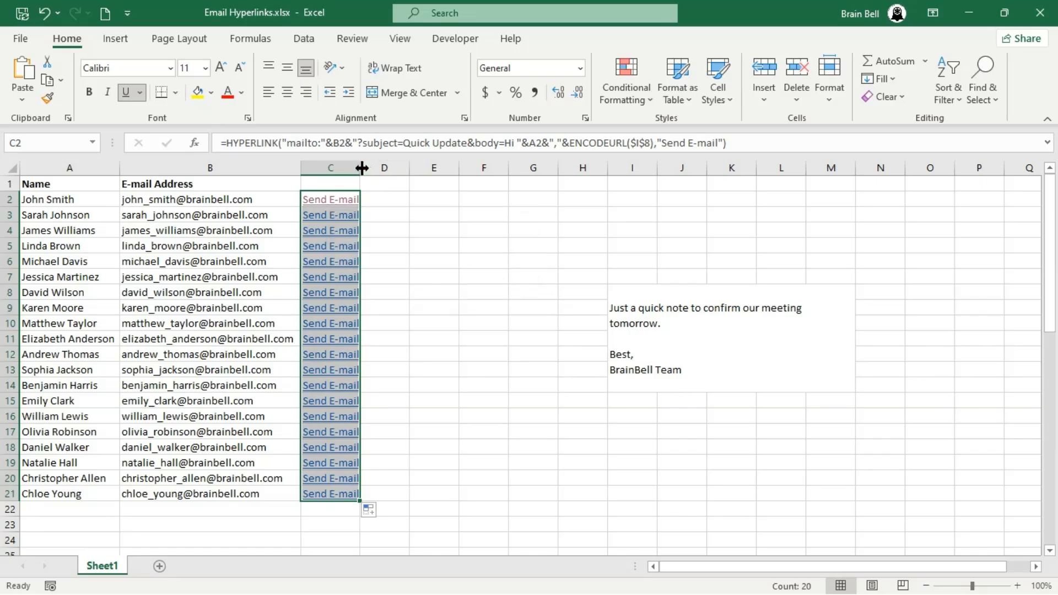
double_click(362, 169)
click(404, 329)
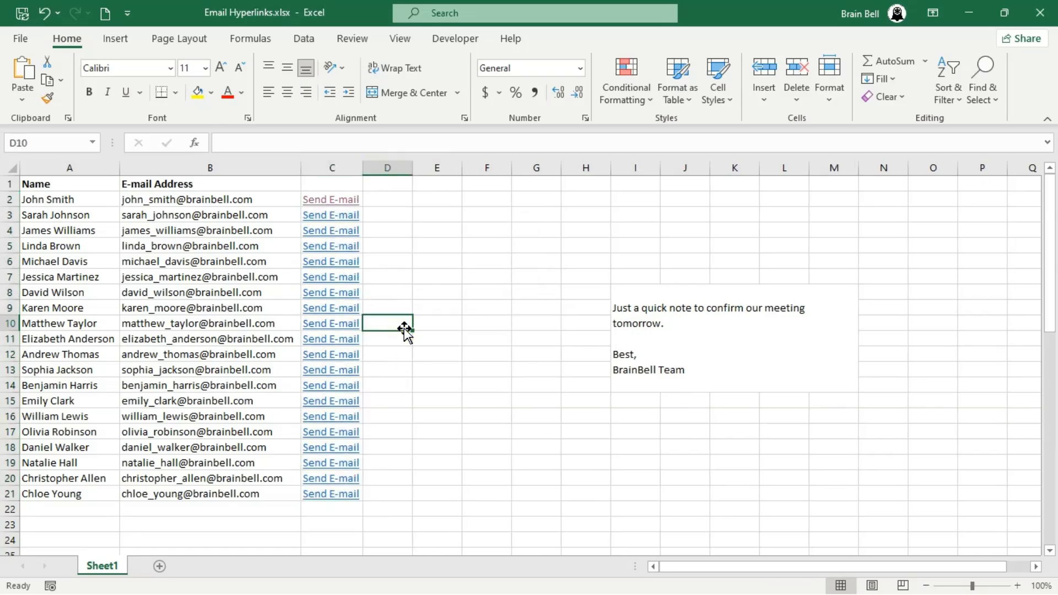
click(333, 268)
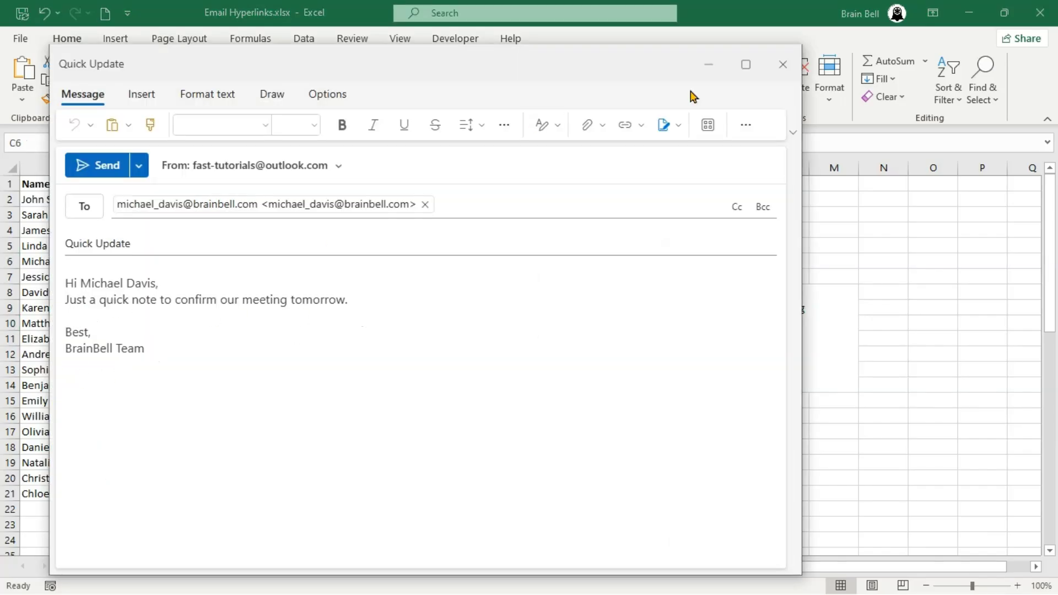
click(781, 71)
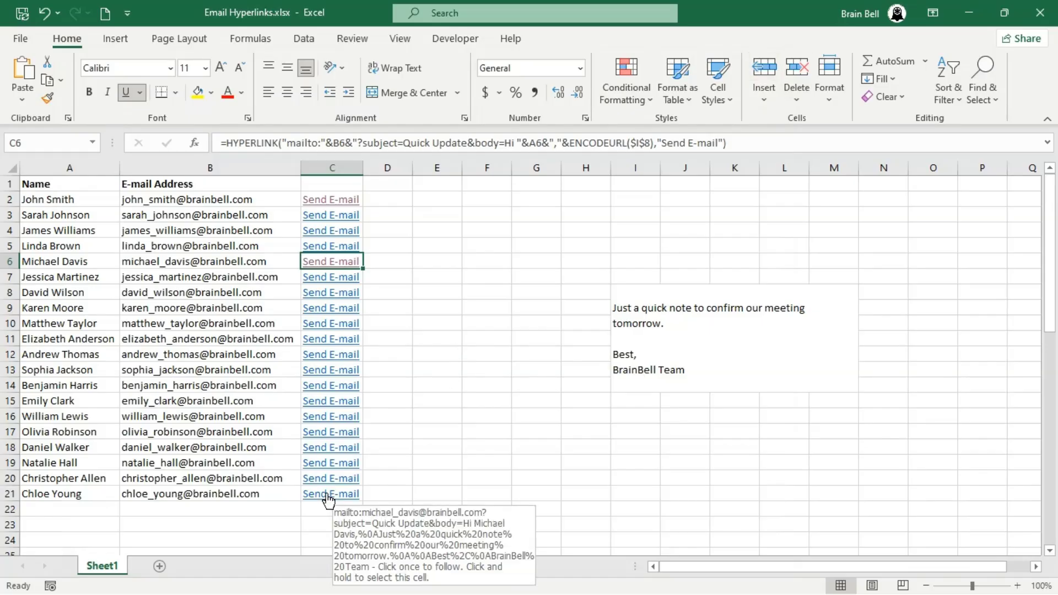
click(329, 499)
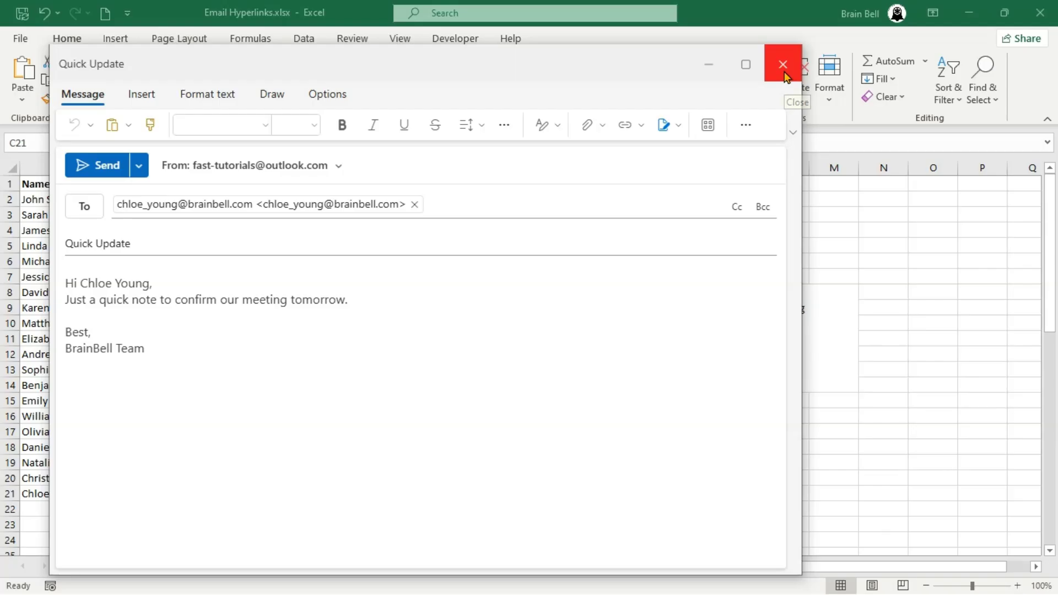
click(91, 166)
- Change C2's link label to "E-mail to "&A2 and fill the formula down to row 21
key(ctrl+Up)
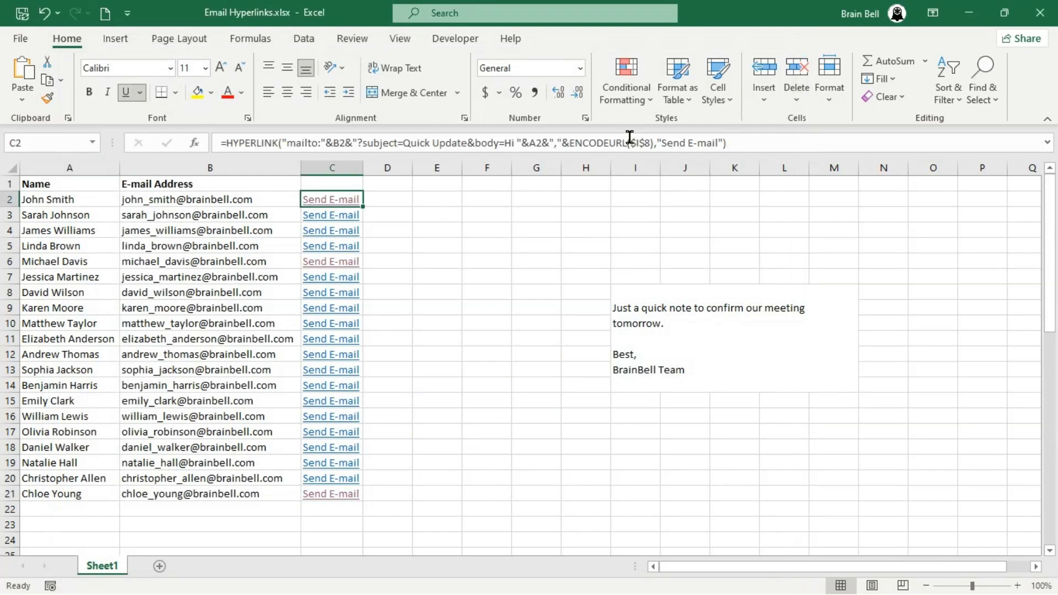
click(696, 143)
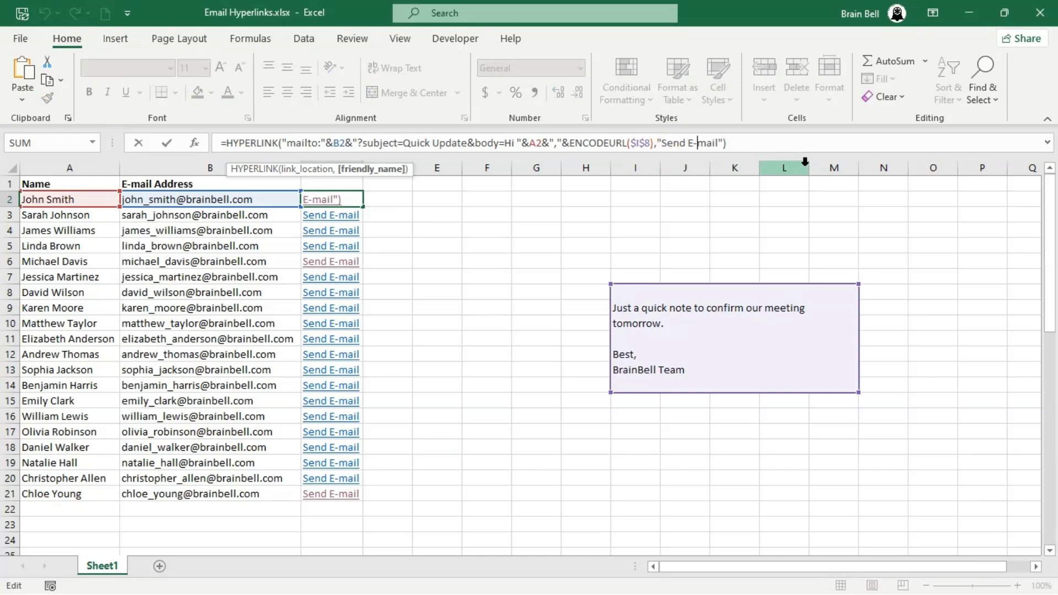
key(ctrl+shift+Left)
key(ctrl+shift+Left)
key(Delete)
key(Right)
key(Right)
text(to)
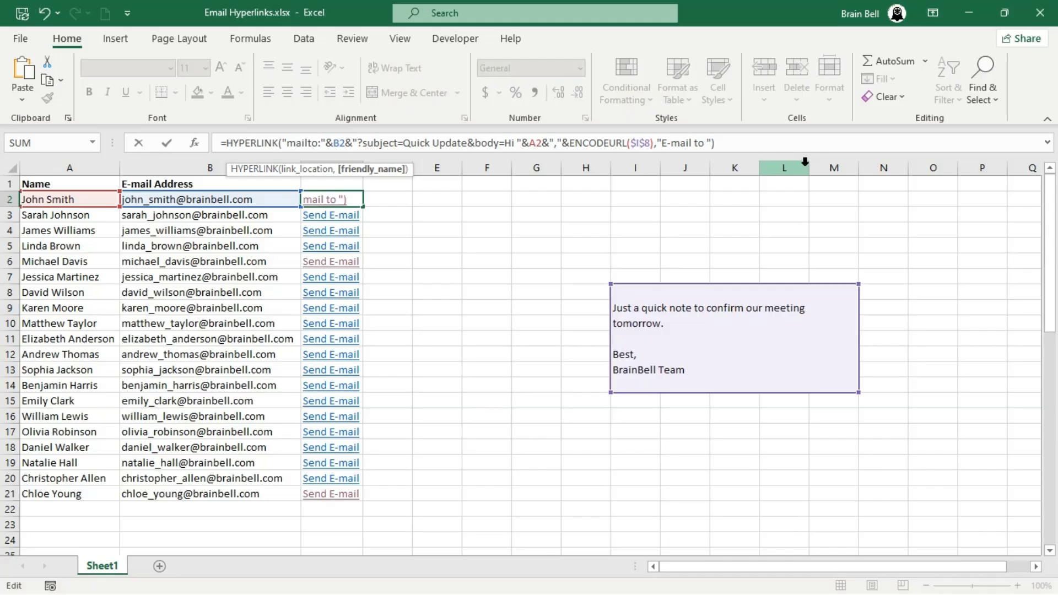
key(Right)
text(&)
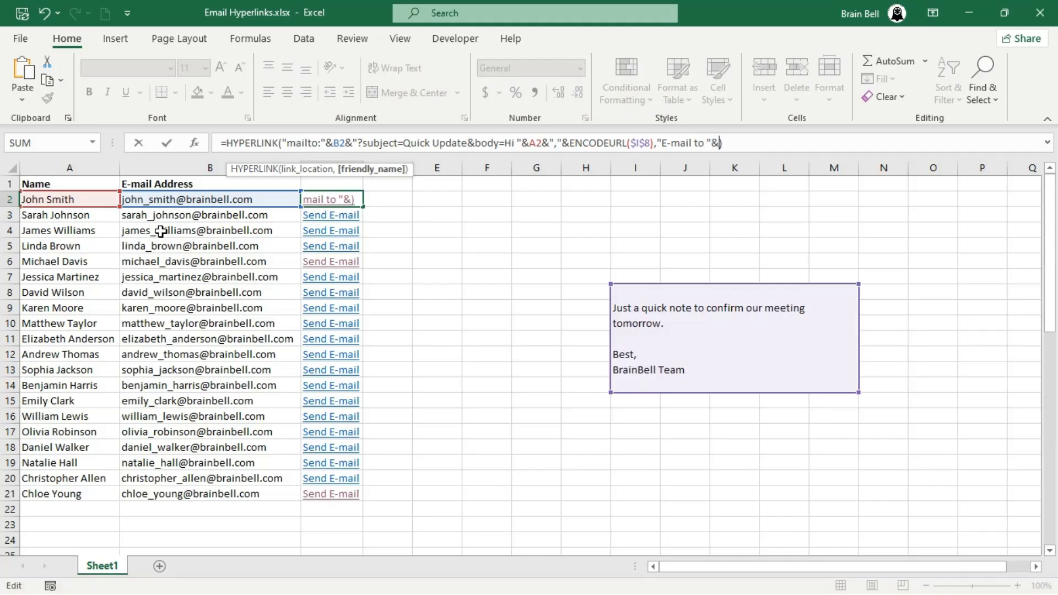
click(174, 217)
key(Left)
key(Up)
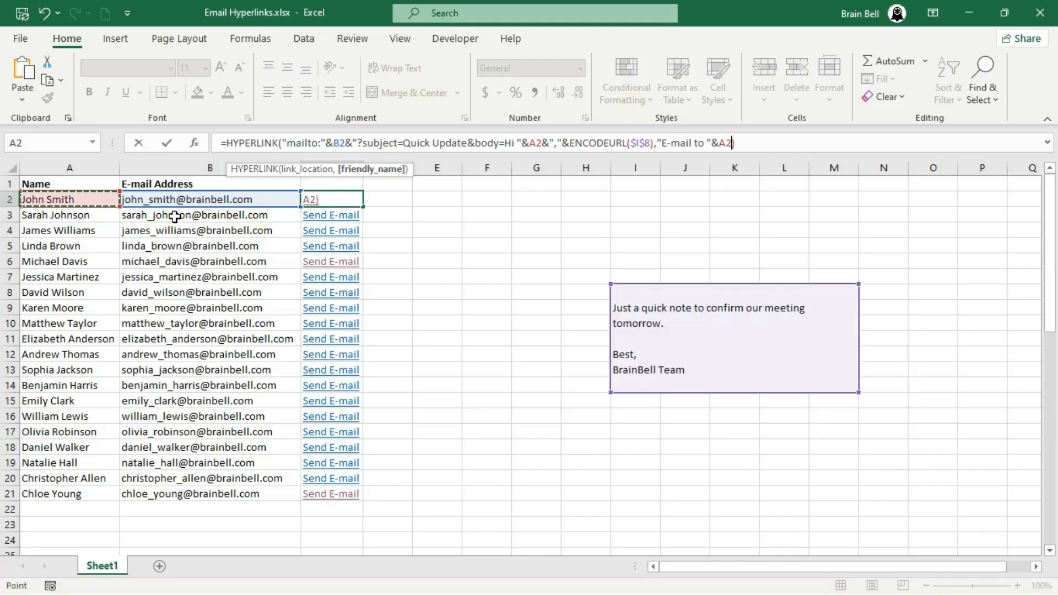
key(ctrl+Return)
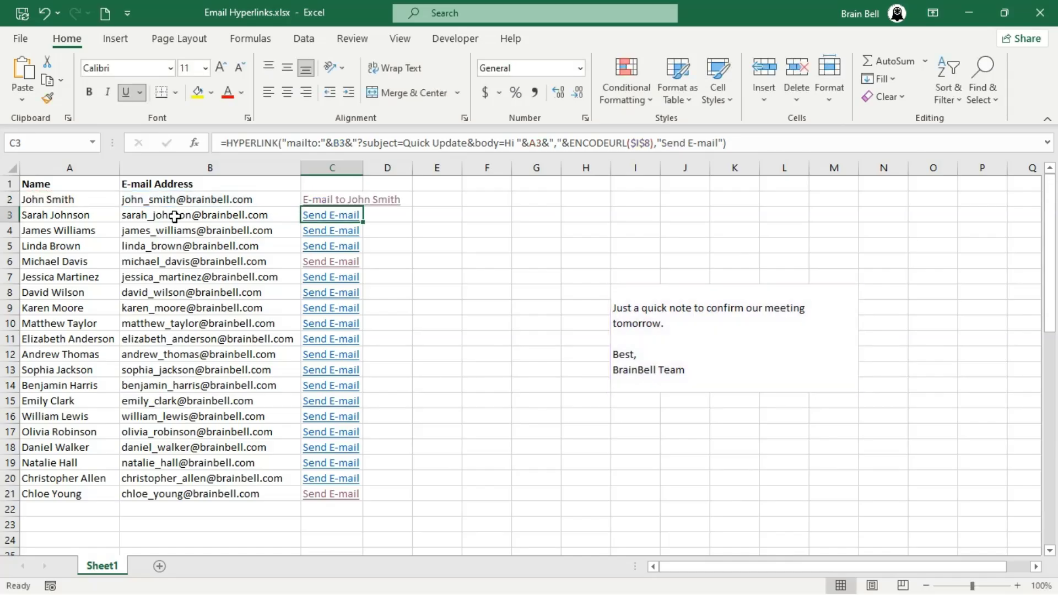
double_click(362, 206)
click(554, 205)
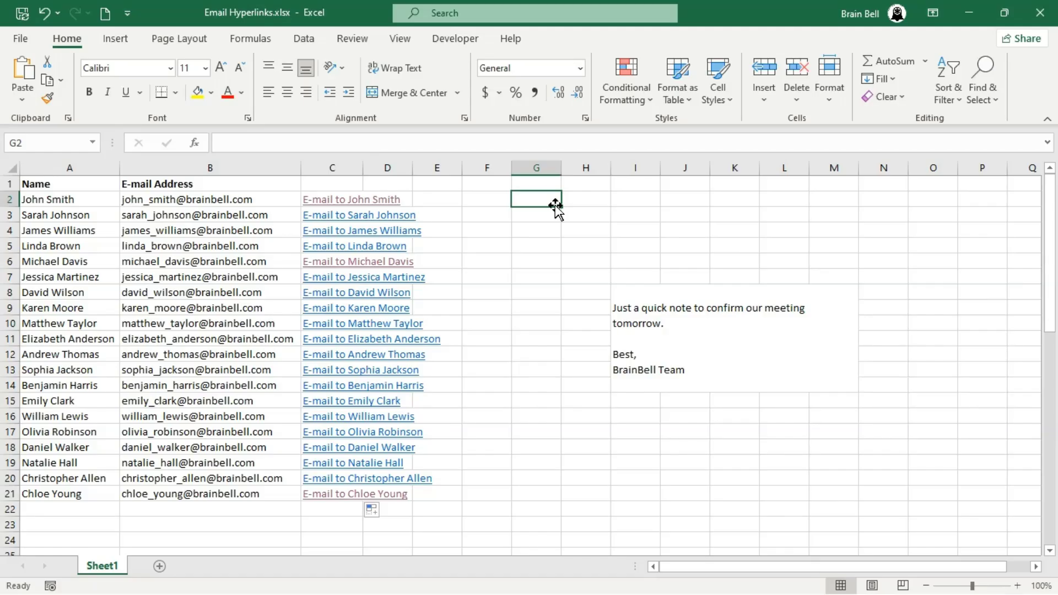
- Autofit column C to the width of the longest 'E-mail to' contact link
double_click(363, 168)
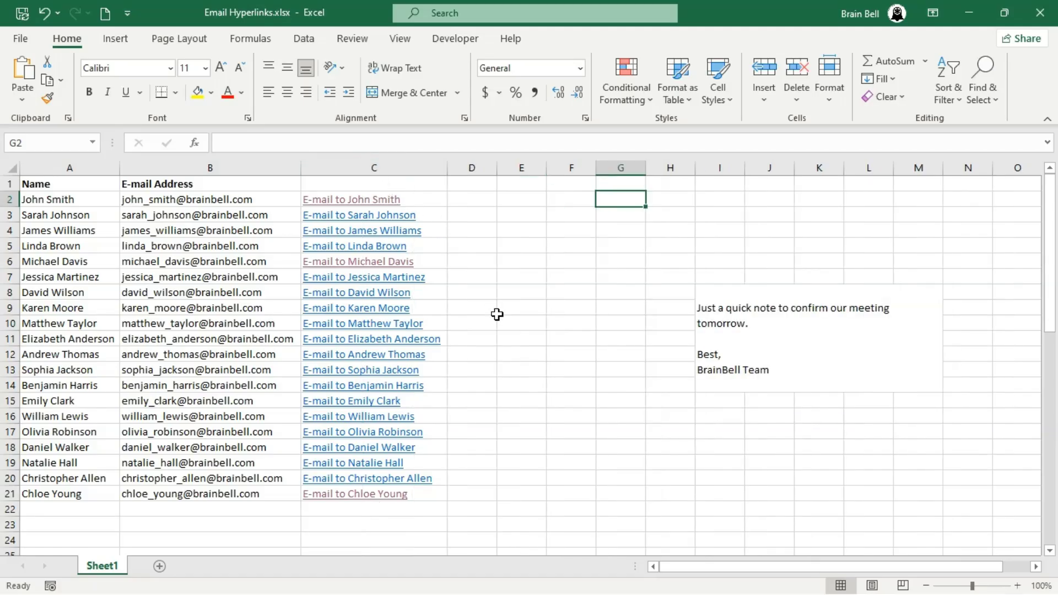